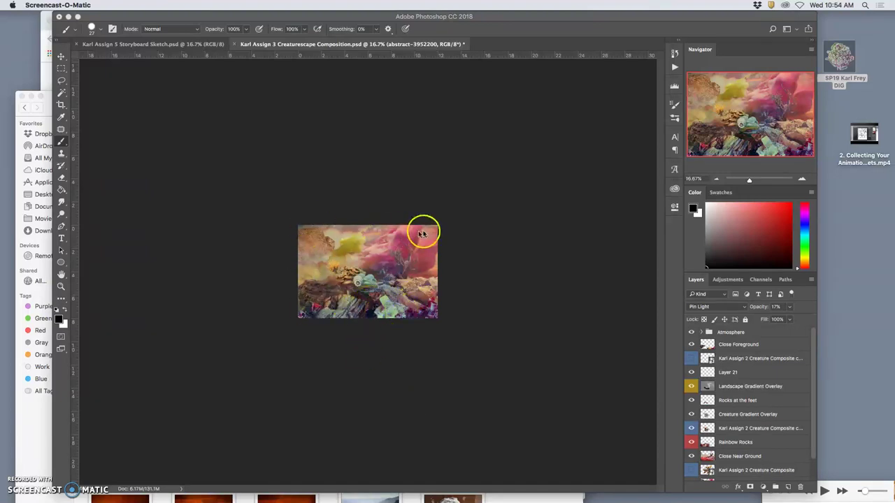
# - Check the Image Size settings, then close the dialog without changes
pyautogui.click(310, 26)
pyautogui.click(128, 5)
pyautogui.moveTo(161, 32)
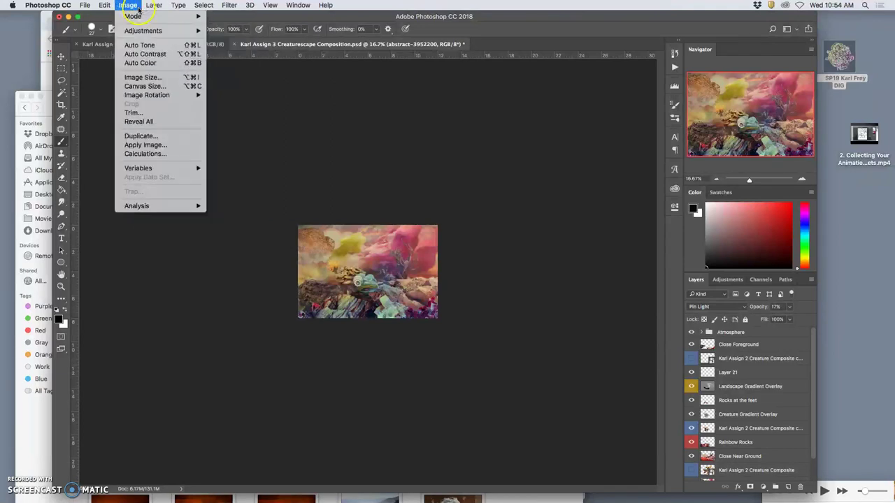
pyautogui.click(143, 77)
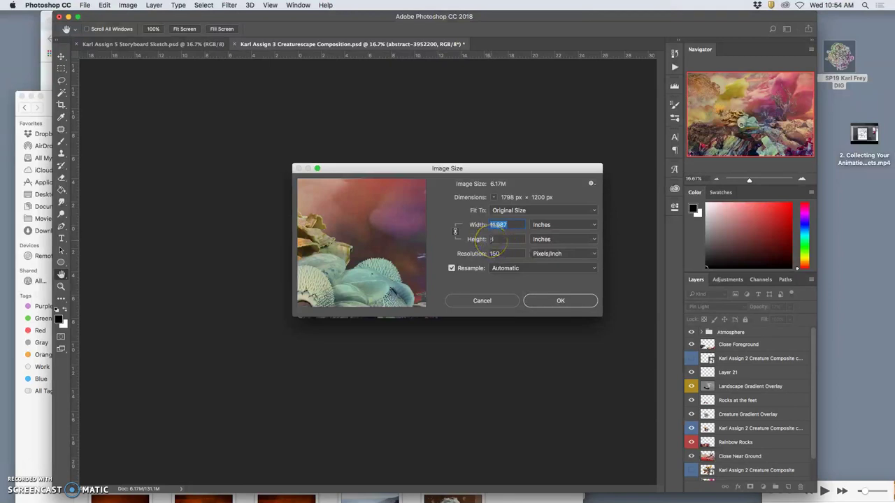
pyautogui.click(561, 301)
pyautogui.press('b')
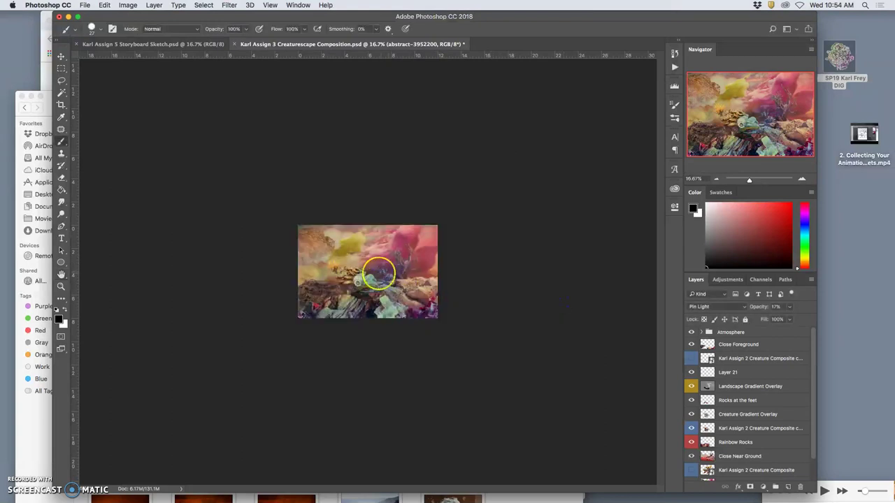
# - Zoom in to 100% actual pixels and pan around to inspect the composition
pyautogui.press('super+equal')
pyautogui.press('super+equal')
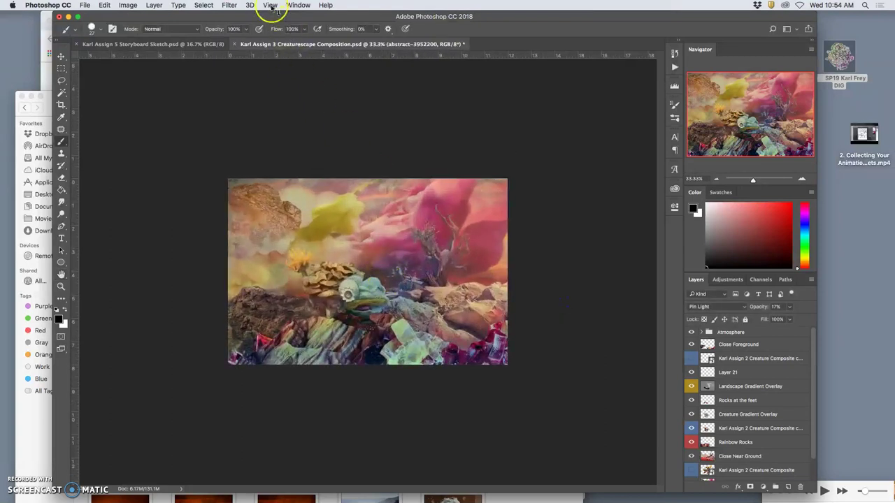
pyautogui.click(269, 5)
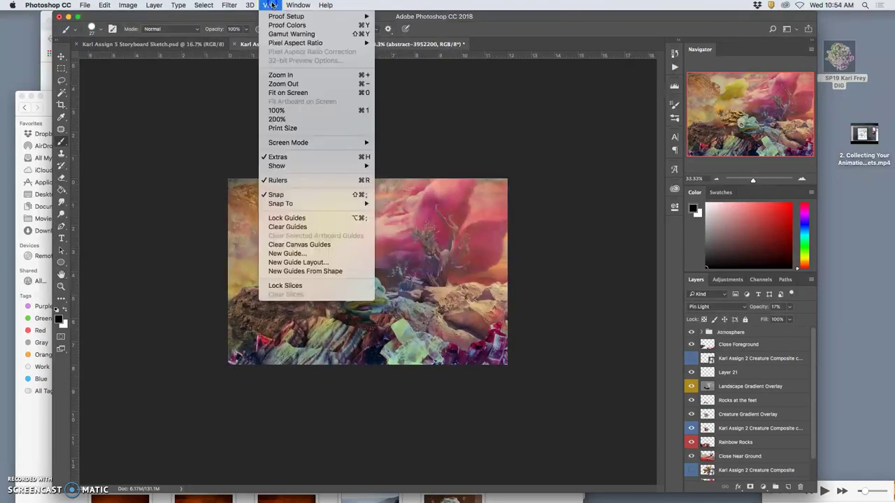
pyautogui.click(292, 111)
pyautogui.scroll(-3, 453, 266)
pyautogui.scroll(10, 455, 270)
pyautogui.scroll(-5, 455, 271)
pyautogui.hscroll(-10, 454, 270)
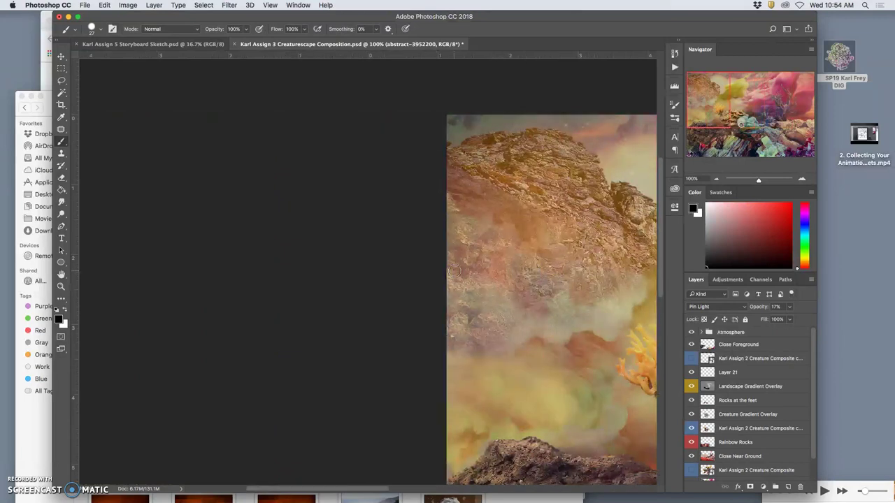
pyautogui.hscroll(5, 455, 270)
pyautogui.hscroll(8, 454, 271)
pyautogui.scroll(-6, 454, 271)
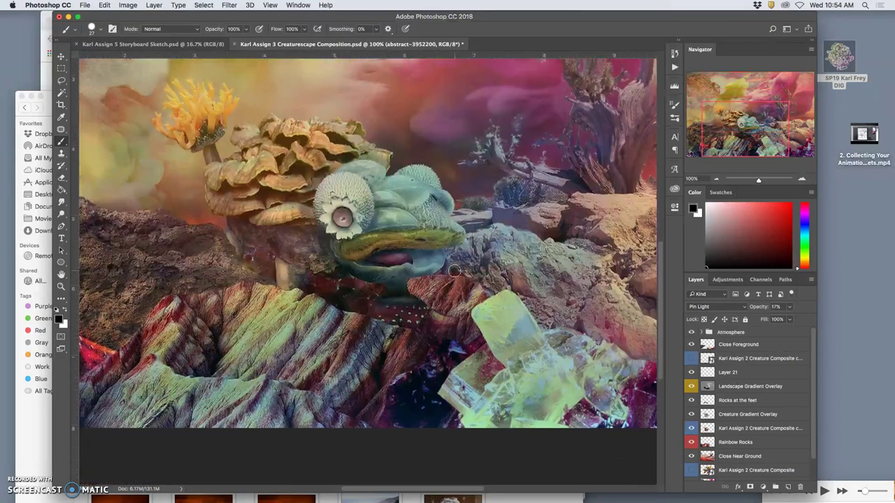
pyautogui.scroll(8, 453, 271)
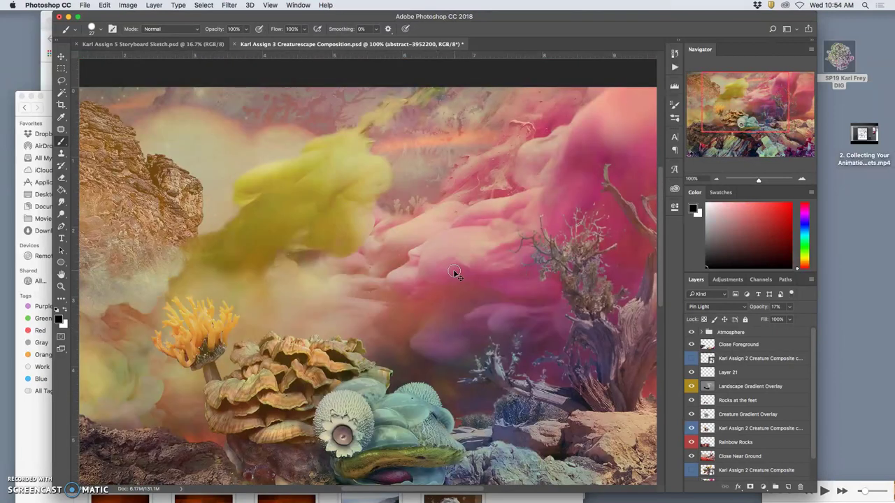
# - Zoom out to 50% so the whole creaturescape fits in the window
pyautogui.press('super+minus')
pyautogui.press('super+minus')
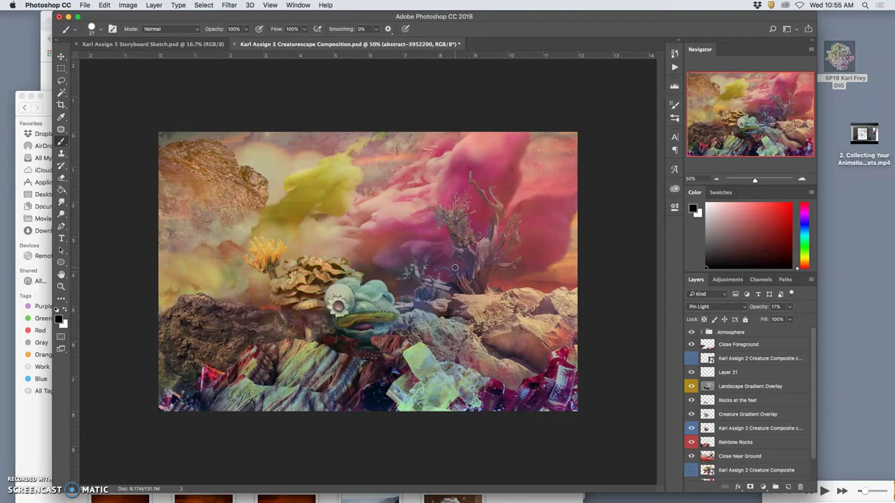
pyautogui.moveTo(455, 267)
pyautogui.mouseDown()
pyautogui.moveTo(446, 254)
pyautogui.moveTo(413, 249)
pyautogui.moveTo(424, 266)
pyautogui.moveTo(472, 280)
pyautogui.moveTo(497, 214)
pyautogui.moveTo(296, 284)
pyautogui.moveTo(265, 317)
pyautogui.moveTo(236, 315)
pyautogui.moveTo(231, 303)
pyautogui.moveTo(510, 335)
pyautogui.moveTo(348, 323)
pyautogui.mouseUp()
pyautogui.scroll(-2, 732, 415)
pyautogui.scroll(-2, 747, 379)
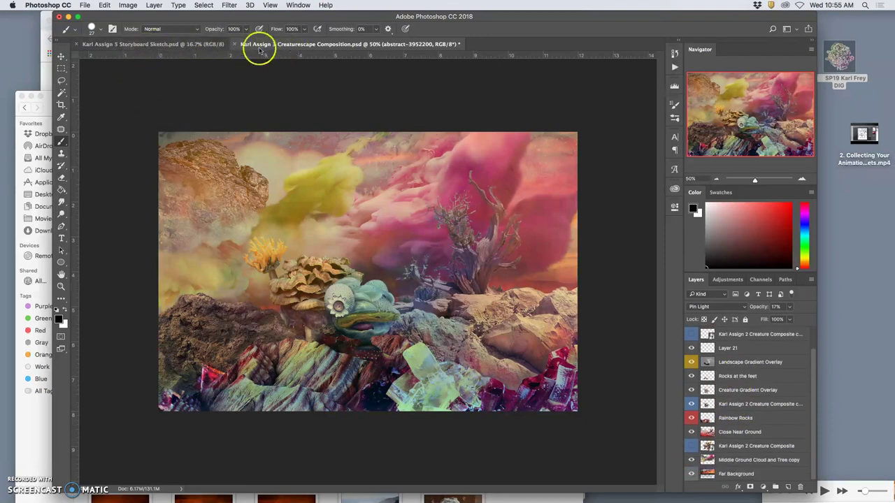
# - Save a copy of the composition to the Desktop named 'Assign 5 Assets File.psd'
pyautogui.moveTo(273, 44); pyautogui.dragTo(148, 50)
pyautogui.click(81, 5)
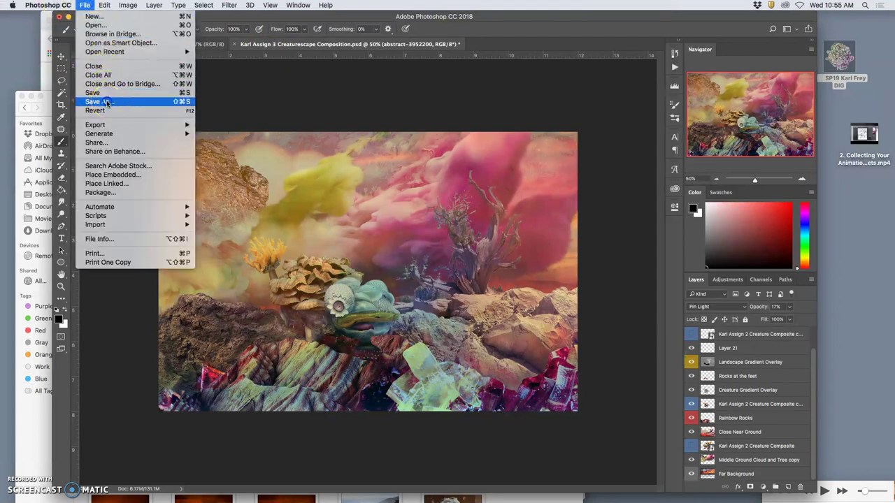
pyautogui.click(364, 138)
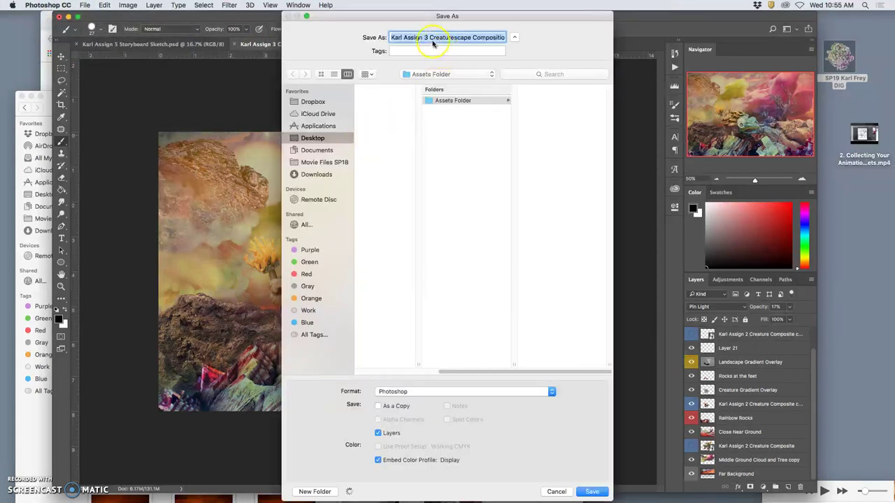
pyautogui.click(424, 38)
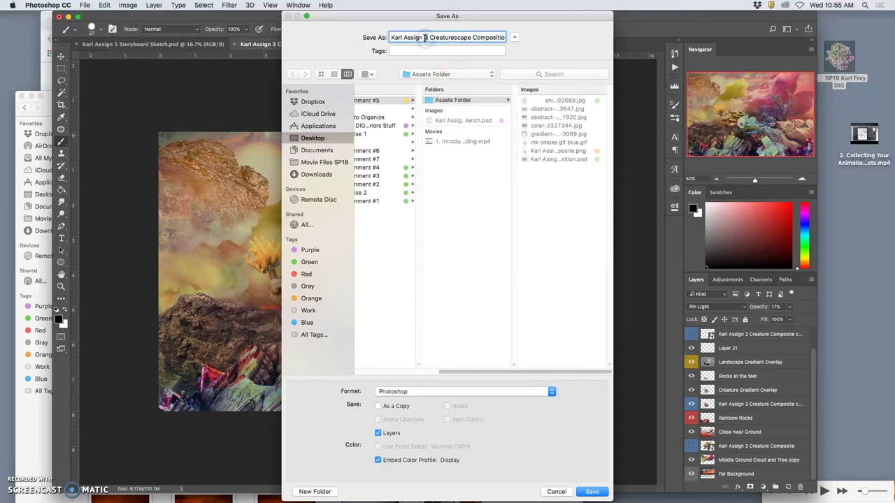
pyautogui.write('5')
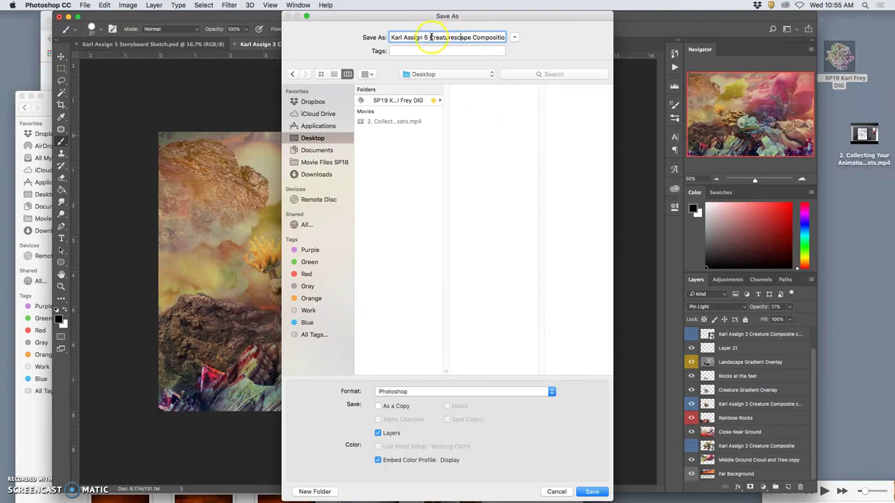
pyautogui.moveTo(432, 38); pyautogui.dragTo(509, 40)
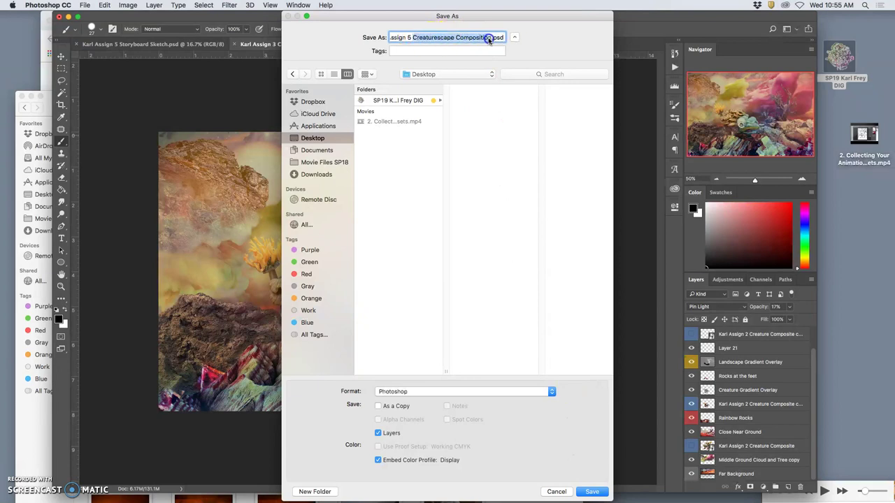
pyautogui.write('A')
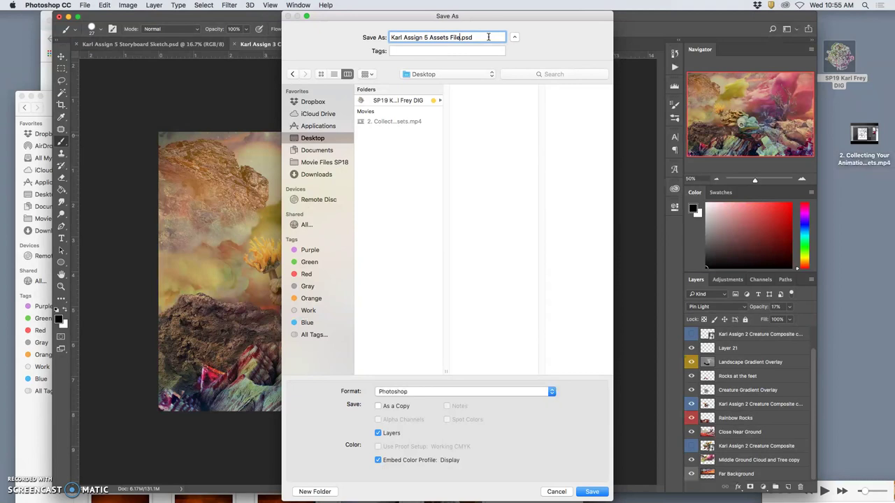
pyautogui.click(594, 493)
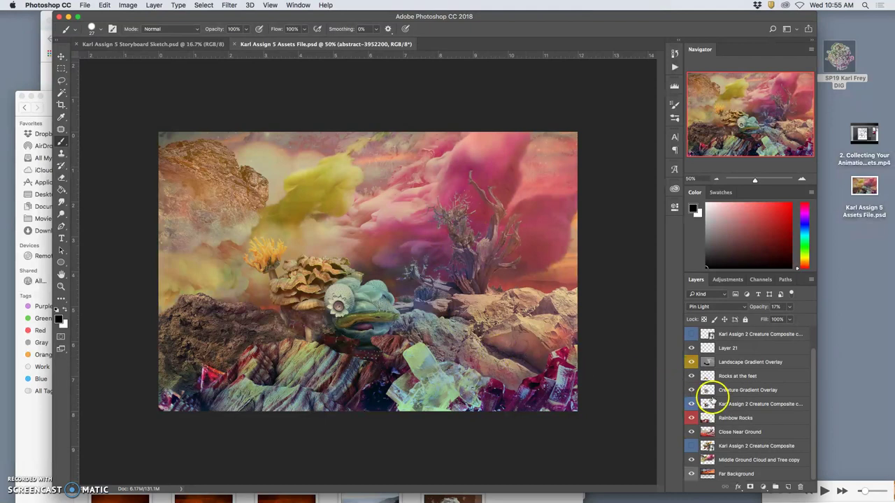
# - Toggle the creature layer's visibility to compare the scene, and select that layer
pyautogui.click(692, 404)
pyautogui.click(692, 404)
pyautogui.click(692, 405)
pyautogui.click(691, 405)
pyautogui.click(725, 406)
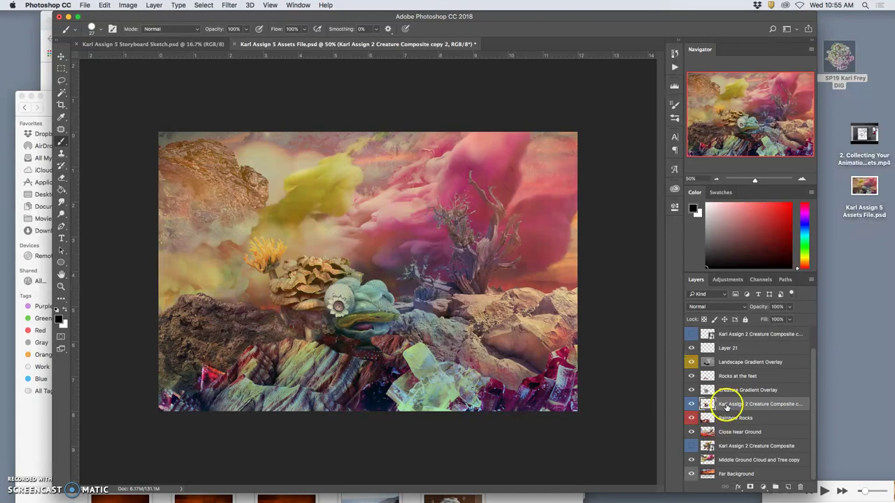
pyautogui.click(691, 404)
pyautogui.click(692, 404)
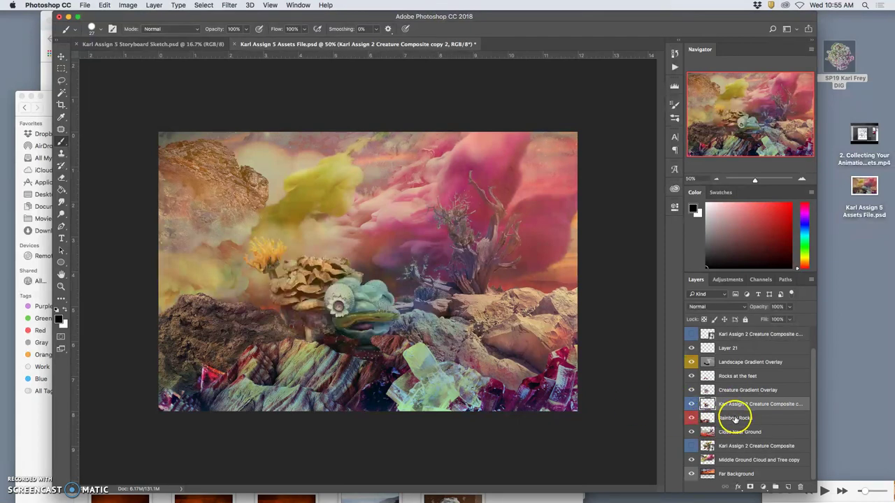
# - Show the mushroom-and-coral Creature Composite layer, then make Layer 21 active
pyautogui.click(691, 447)
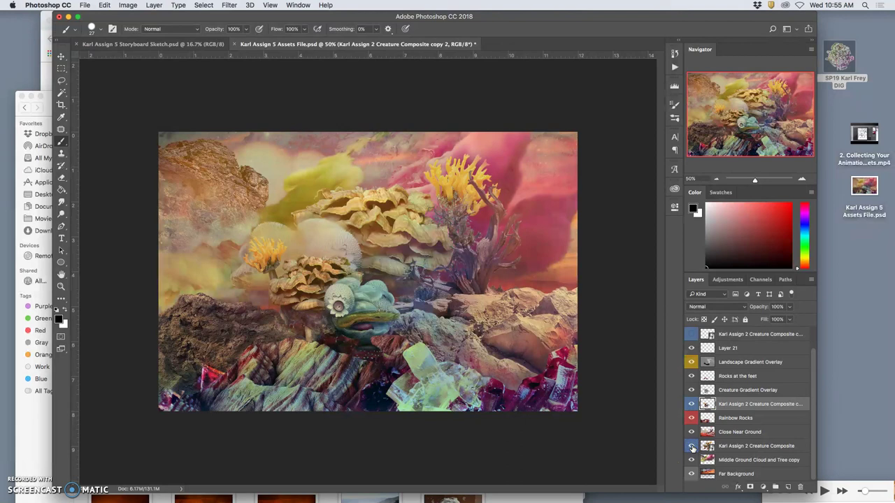
pyautogui.click(692, 446)
pyautogui.click(691, 446)
pyautogui.click(691, 446)
pyautogui.click(692, 446)
pyautogui.click(731, 350)
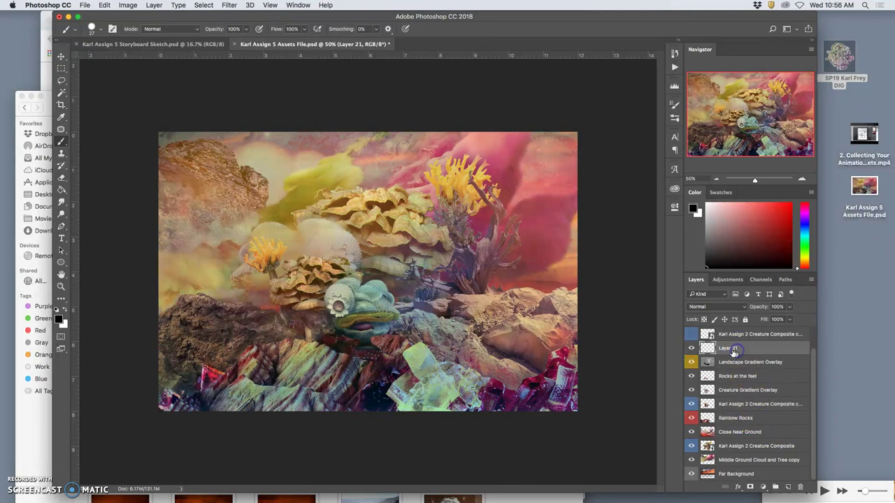
pyautogui.scroll(2, 736, 351)
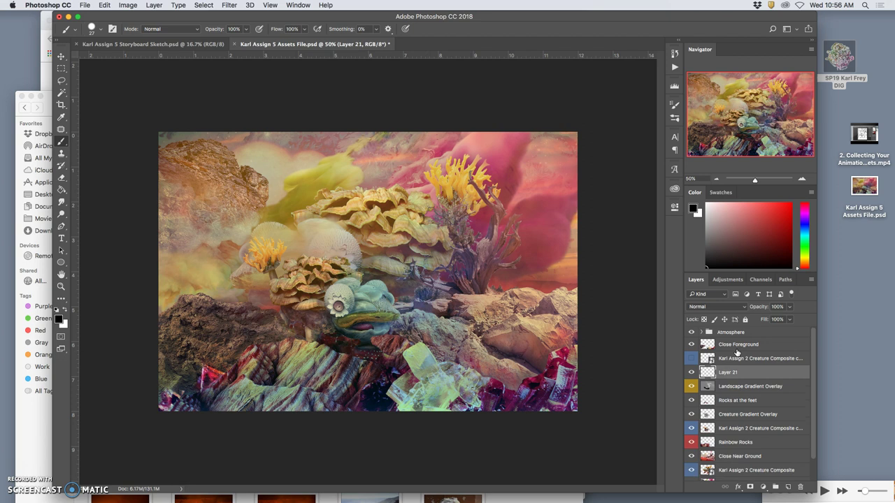
pyautogui.click(737, 375)
# - Toggle Close Foreground and Layer 21 visibility to see what each contributes
pyautogui.click(691, 345)
pyautogui.click(691, 345)
pyautogui.click(691, 345)
pyautogui.click(689, 344)
pyautogui.click(690, 345)
pyautogui.click(689, 345)
pyautogui.click(690, 344)
pyautogui.click(690, 345)
pyautogui.click(691, 372)
pyautogui.click(691, 373)
pyautogui.click(693, 371)
pyautogui.click(693, 373)
# - Drag the space bug image from the Assets Folder onto the Photoshop canvas
pyautogui.hotkey('ctrl', 'Up')
pyautogui.click(753, 230)
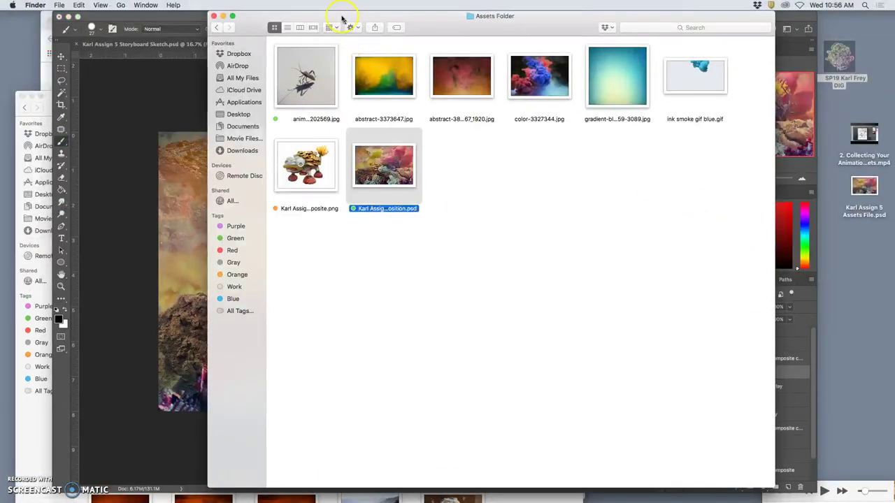
pyautogui.moveTo(341, 15); pyautogui.dragTo(779, 20)
pyautogui.moveTo(765, 88); pyautogui.dragTo(492, 280)
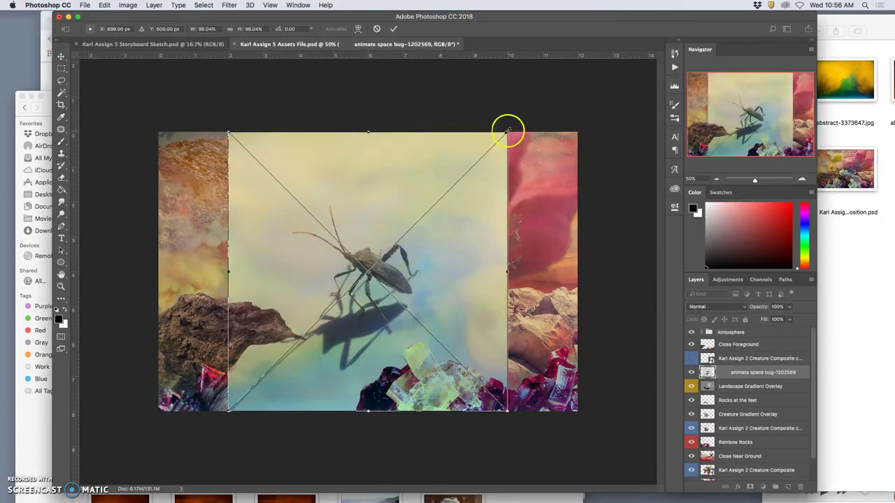
# - Commit the placed bug and copy it to a new layer using an inverted Magic Wand selection
pyautogui.press('Return')
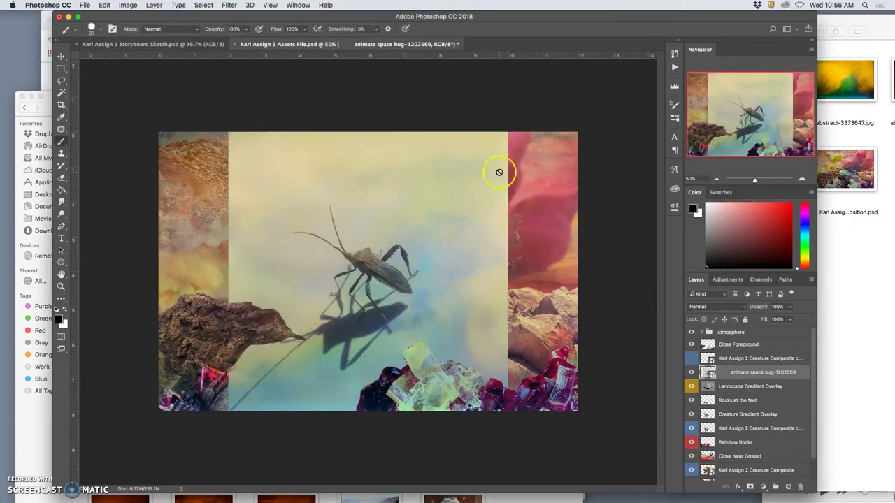
pyautogui.click(61, 91)
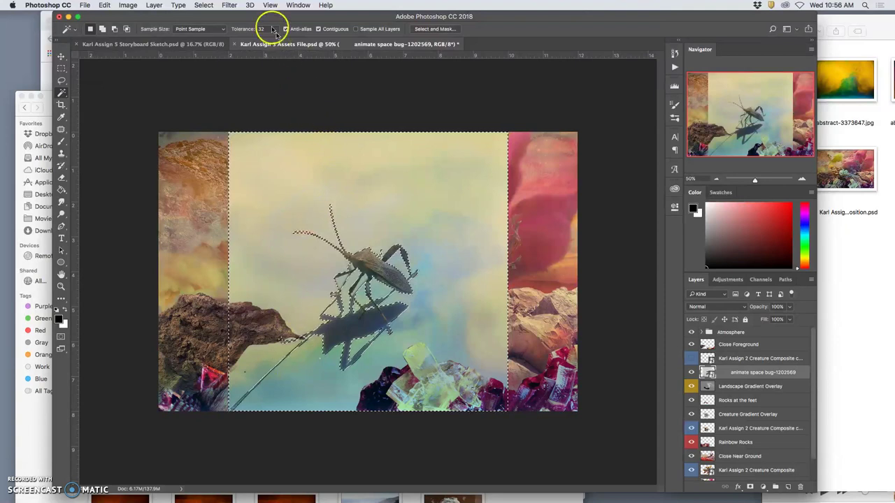
pyautogui.click(204, 5)
pyautogui.click(210, 42)
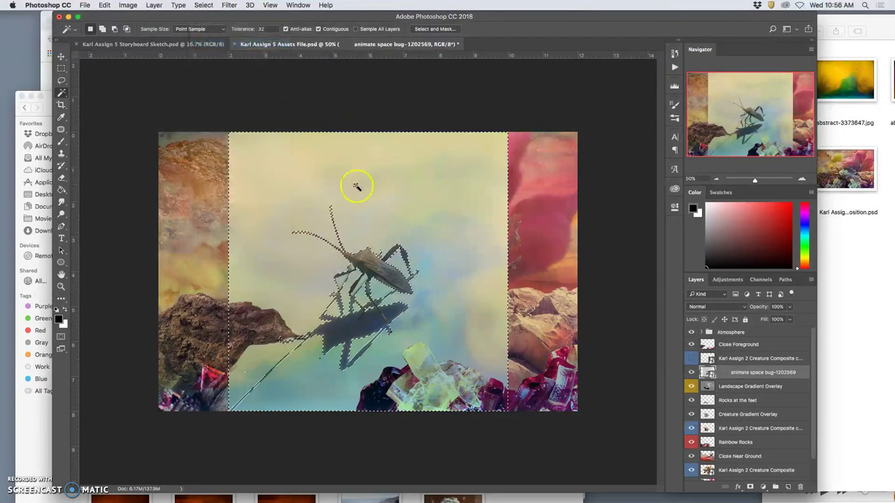
pyautogui.press('super+j')
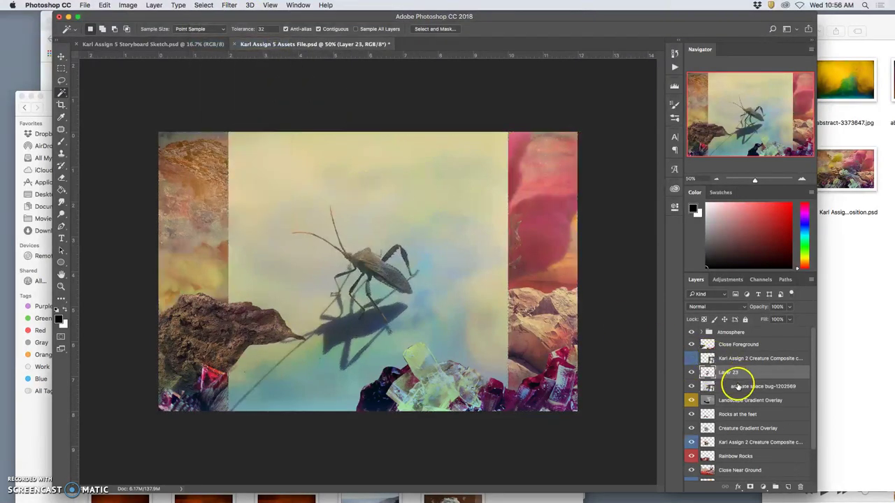
# - Merge the bug layer into Landscape Gradient Overlay and make Layer 23 active
pyautogui.click(739, 386)
pyautogui.press('super+e')
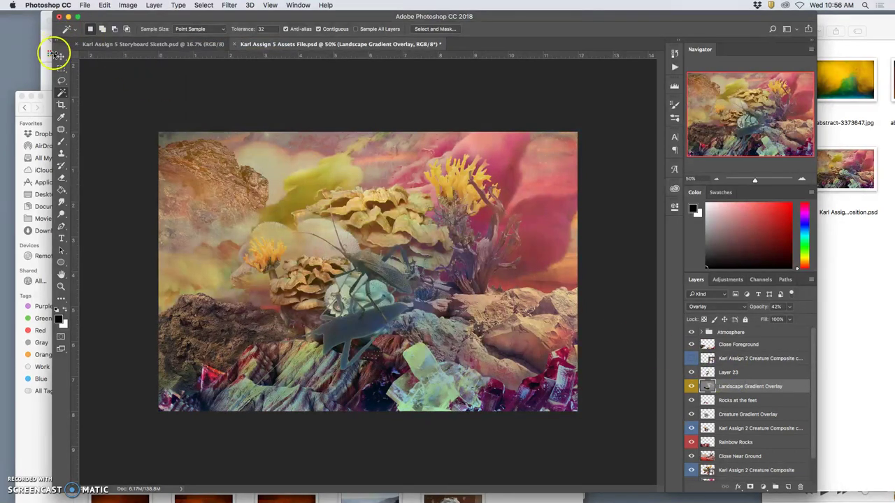
pyautogui.click(742, 374)
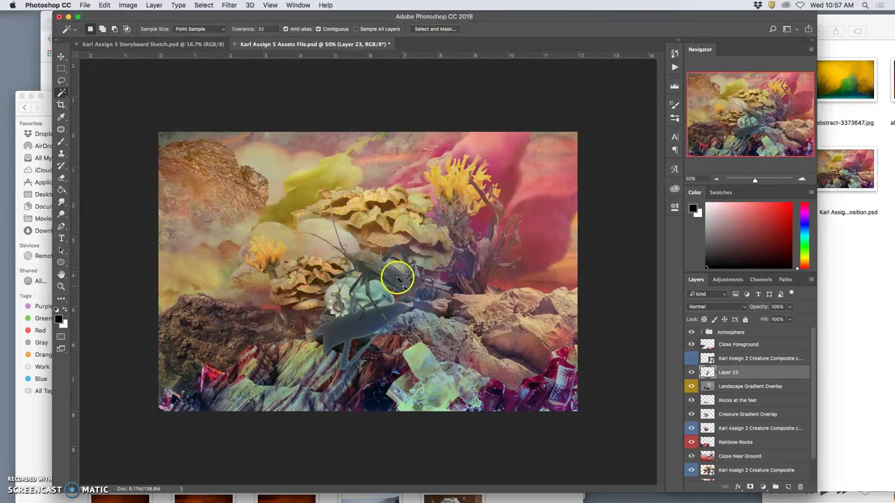
pyautogui.click(62, 57)
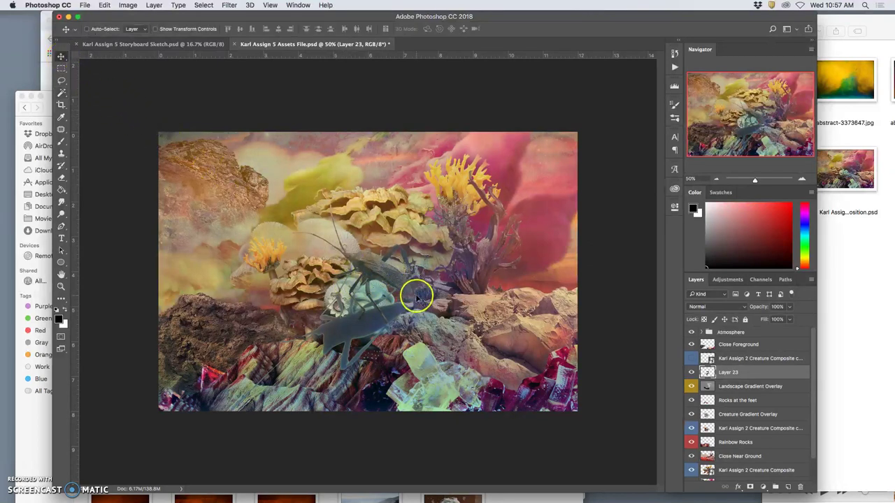
# - Move the Layer 23 creature beside the chameleon and enlarge the Eraser to 348 px
pyautogui.moveTo(413, 290); pyautogui.dragTo(424, 253)
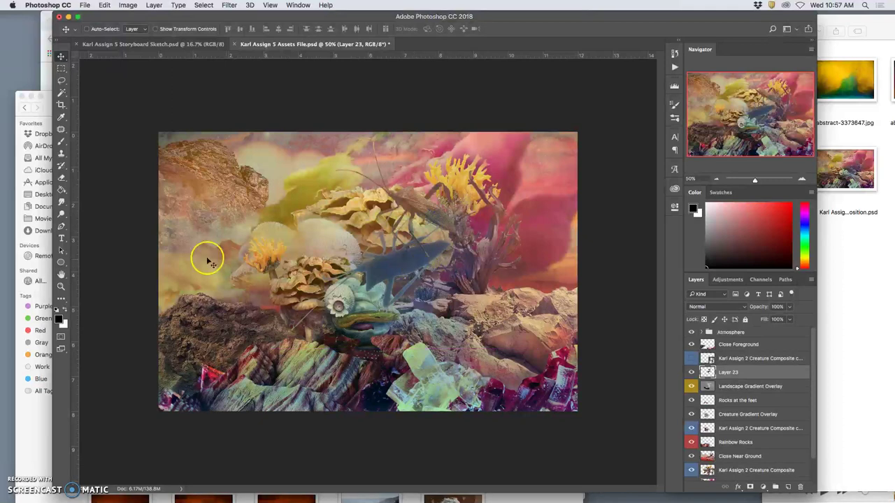
pyautogui.click(61, 93)
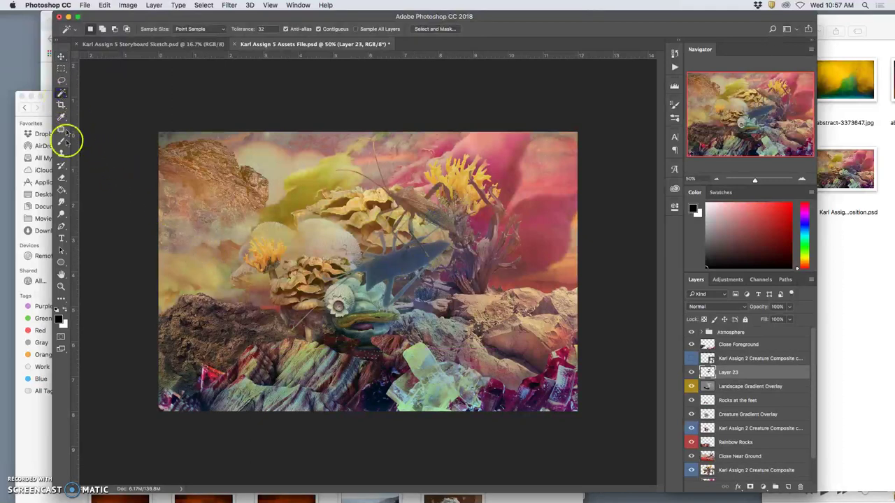
pyautogui.click(62, 177)
pyautogui.click(210, 30)
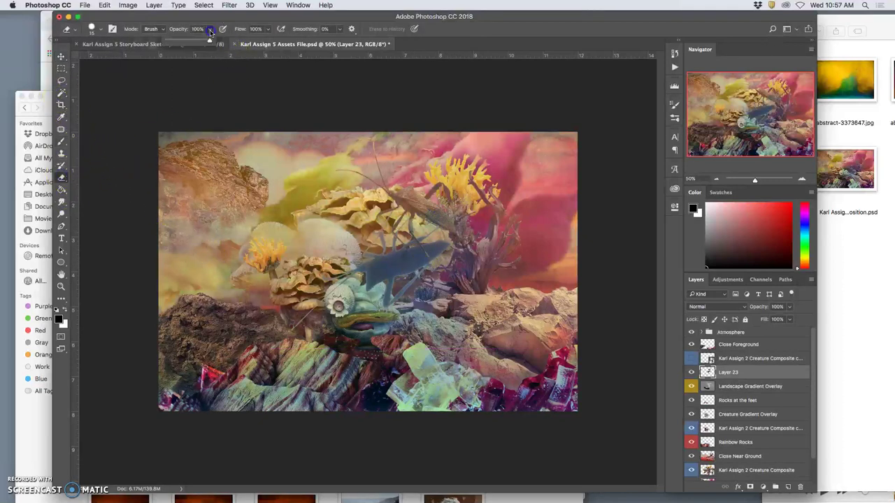
pyautogui.click(98, 29)
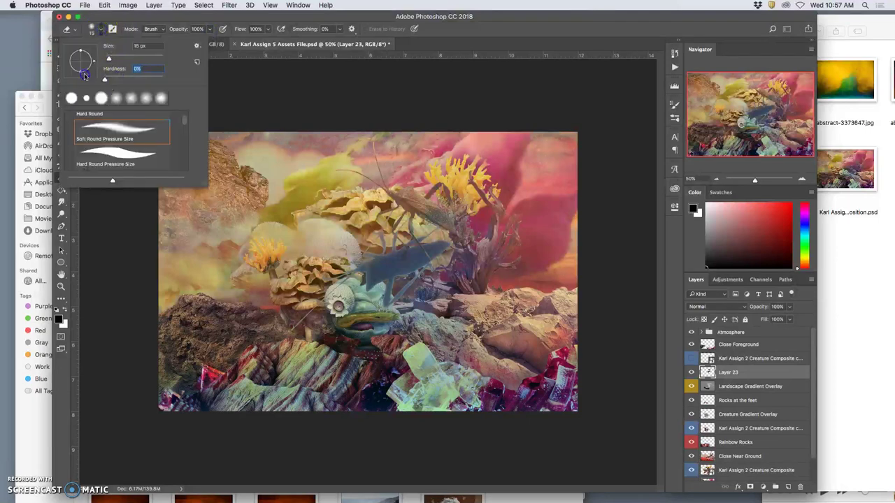
pyautogui.click(160, 55)
pyautogui.click(303, 359)
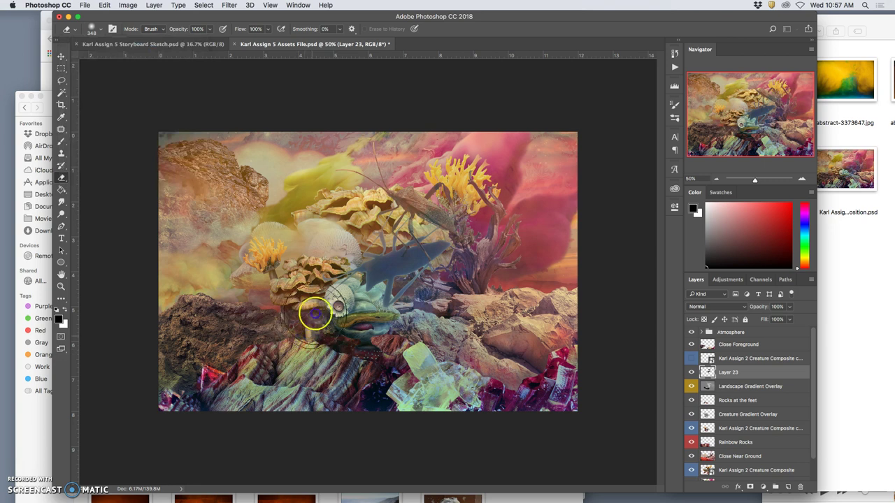
# - Erase over the creature's head at 67% opacity so it fades into the mushrooms
pyautogui.moveTo(318, 310)
pyautogui.mouseDown()
pyautogui.moveTo(370, 298)
pyautogui.moveTo(405, 317)
pyautogui.mouseUp()
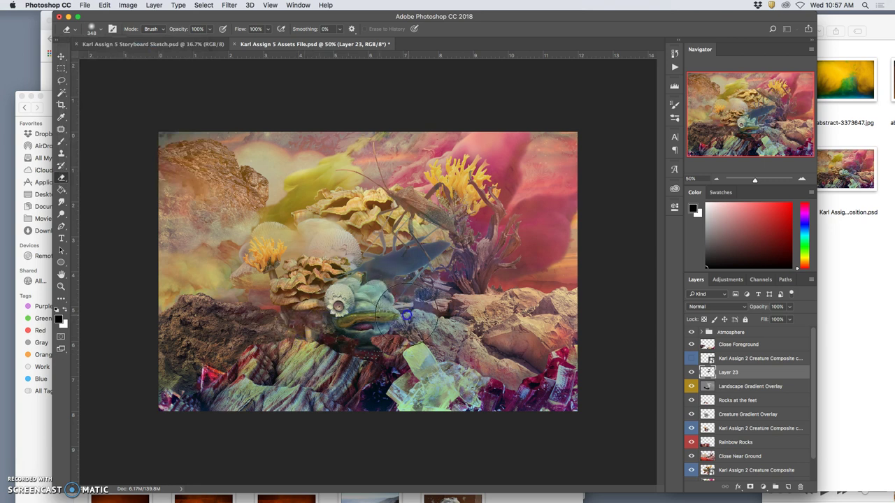
pyautogui.click(209, 30)
pyautogui.click(355, 254)
pyautogui.moveTo(355, 254)
pyautogui.mouseDown()
pyautogui.moveTo(372, 264)
pyautogui.moveTo(385, 299)
pyautogui.moveTo(452, 280)
pyautogui.moveTo(458, 266)
pyautogui.moveTo(458, 360)
pyautogui.mouseUp()
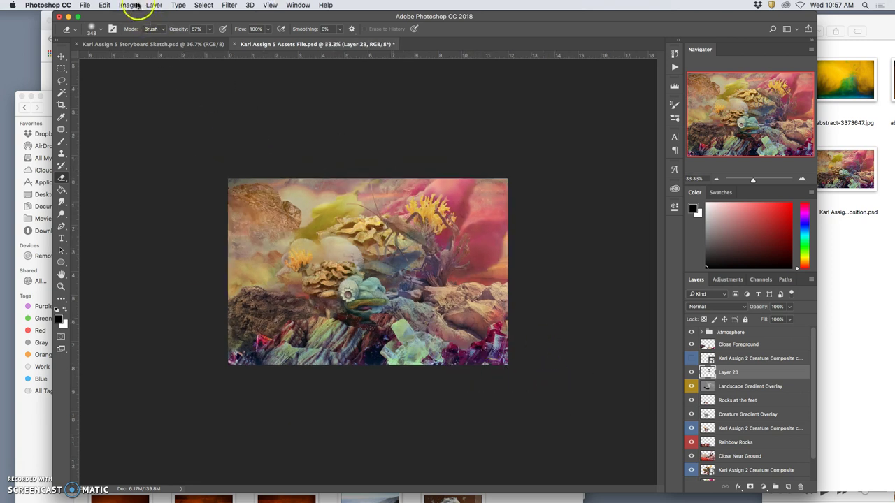
# - Darken Layer 23 with Levels: midtone 0.71 and black point raised to about 50
pyautogui.click(128, 5)
pyautogui.moveTo(140, 26)
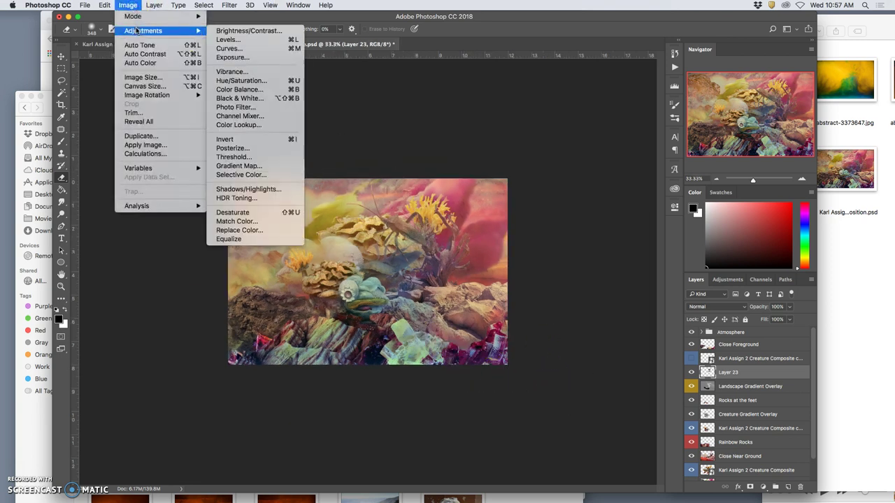
pyautogui.click(245, 39)
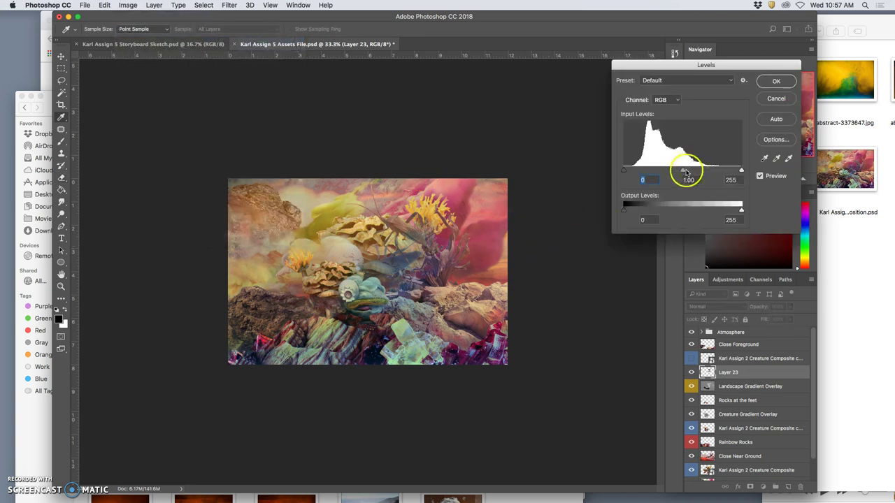
pyautogui.moveTo(678, 173)
pyautogui.mouseDown()
pyautogui.moveTo(670, 172)
pyautogui.moveTo(695, 172)
pyautogui.mouseUp()
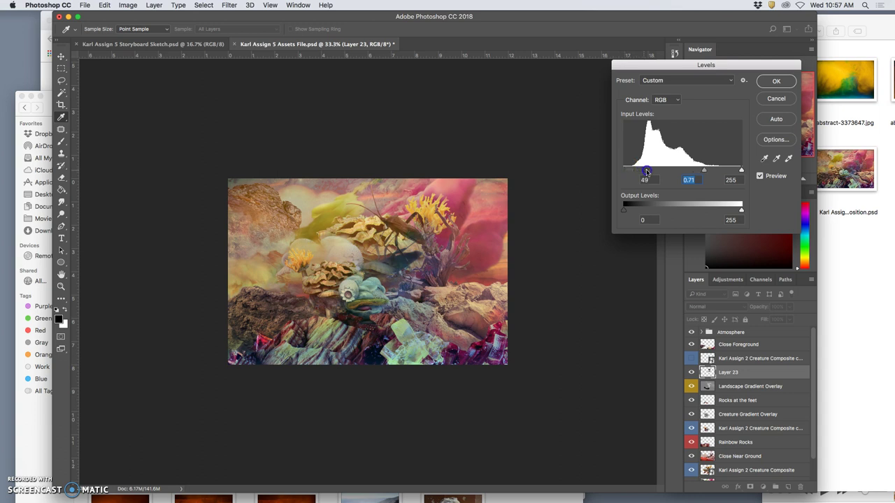
pyautogui.moveTo(647, 172); pyautogui.dragTo(648, 172)
pyautogui.click(775, 81)
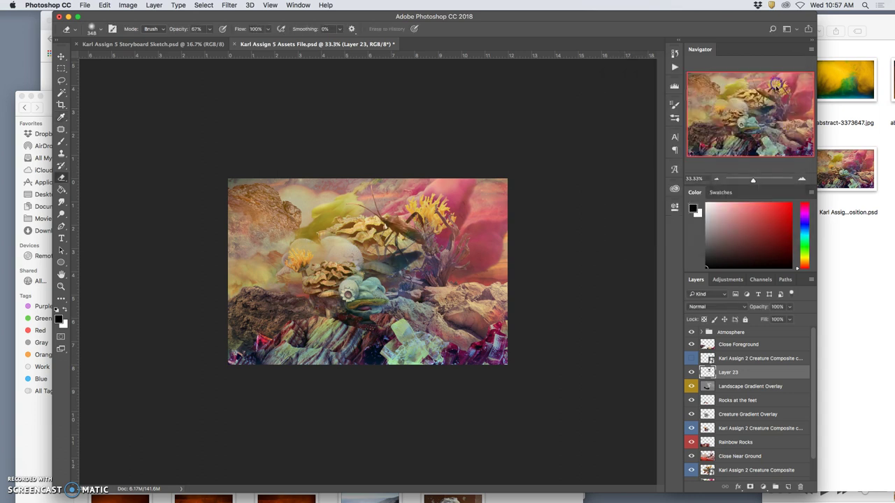
# - Toggle the Atmosphere group to compare the haze, leaving it hidden
pyautogui.click(692, 333)
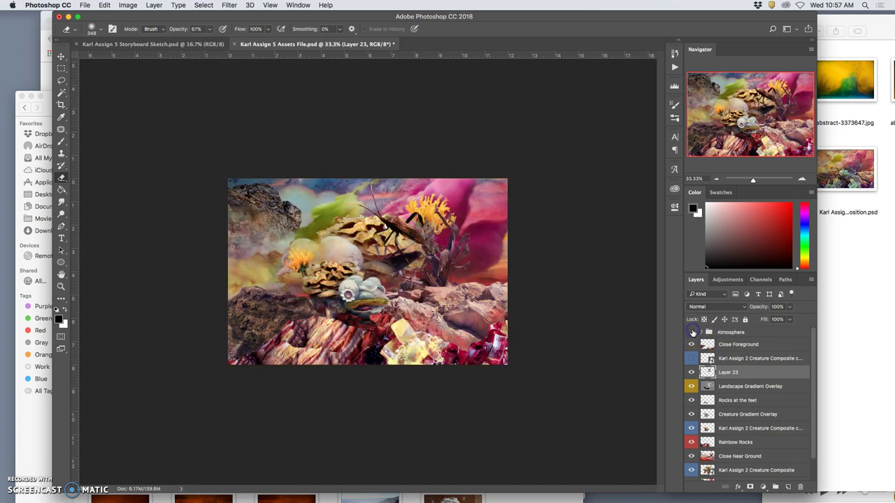
pyautogui.click(692, 332)
pyautogui.click(692, 332)
pyautogui.click(692, 333)
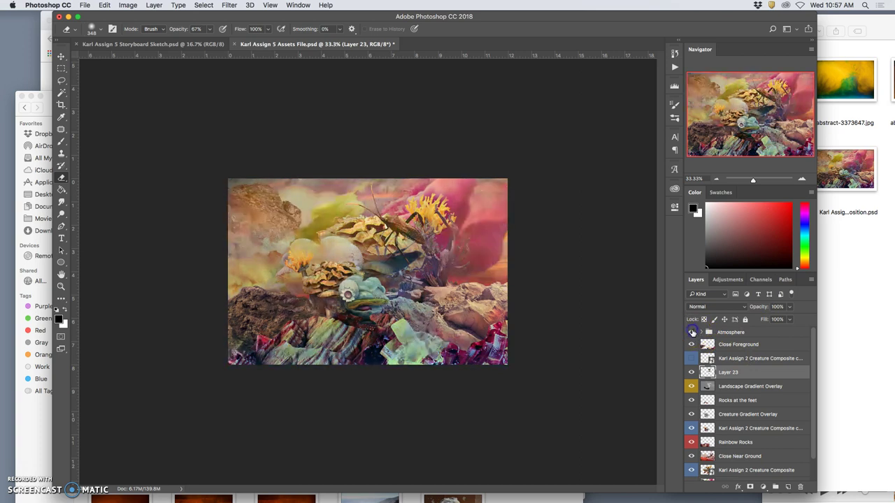
pyautogui.click(693, 332)
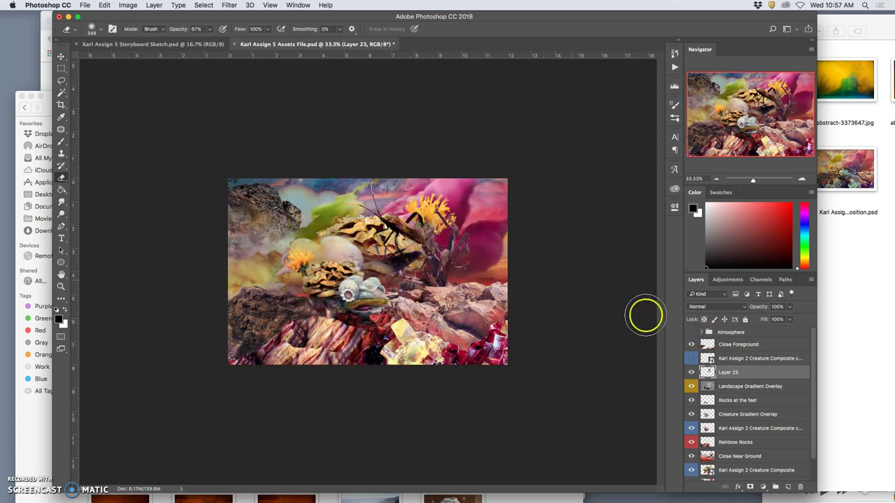
# - Show the Atmosphere group again with its opacity set to 85%
pyautogui.click(692, 332)
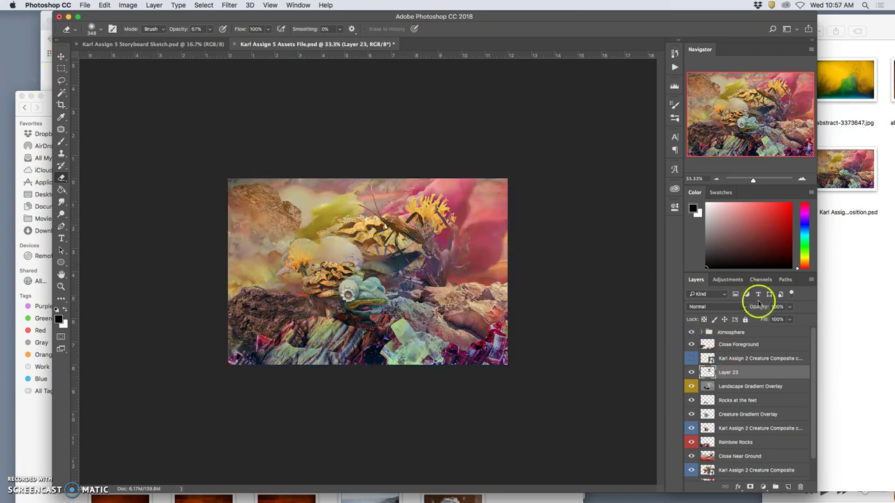
pyautogui.click(758, 335)
pyautogui.click(791, 307)
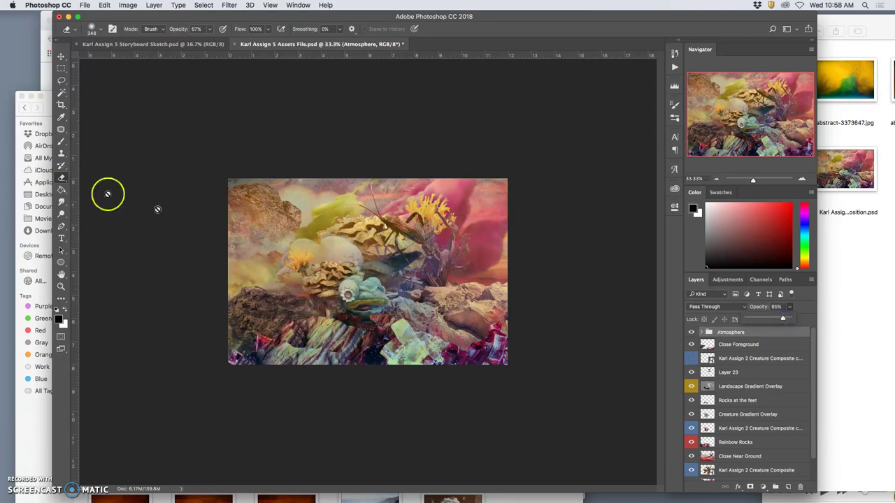
pyautogui.click(60, 56)
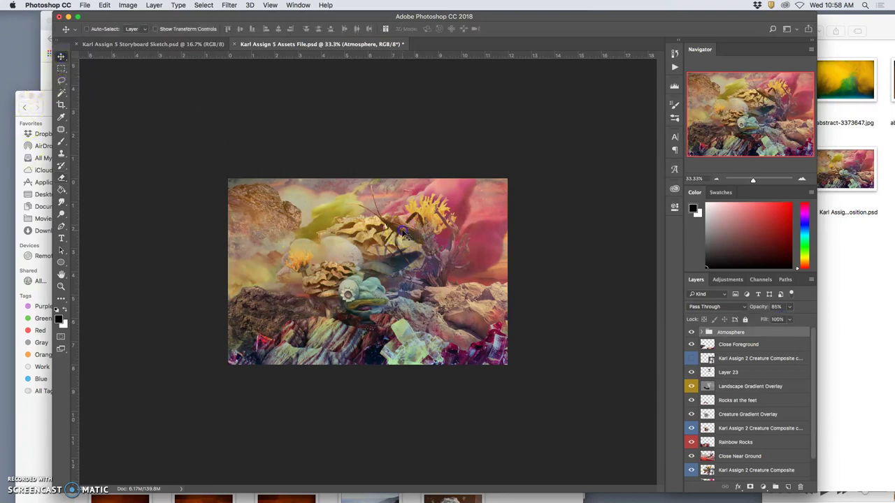
pyautogui.moveTo(407, 235); pyautogui.dragTo(428, 264)
pyautogui.press('super+z')
# - Rename Layer 23 to 'Space Bug' and move it onto the right-hand rocks
pyautogui.click(736, 414)
pyautogui.doubleClick(729, 373)
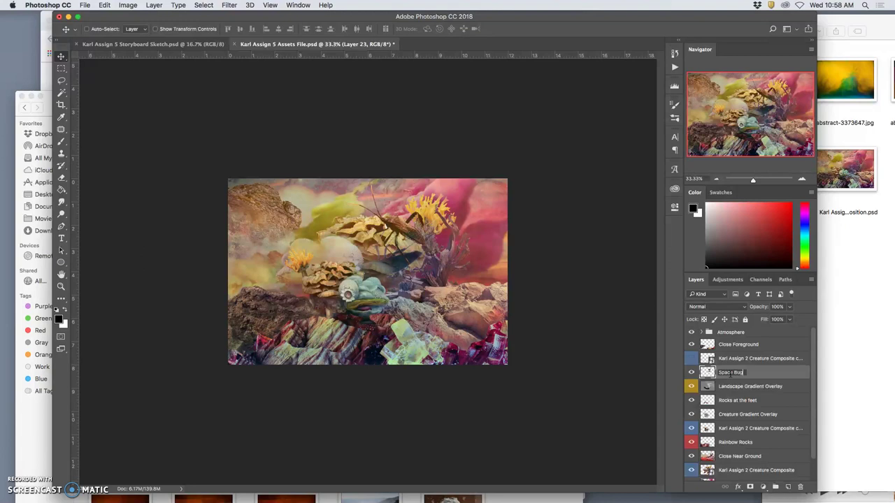
pyautogui.write('Space Bug')
pyautogui.press('Return')
pyautogui.moveTo(464, 248); pyautogui.dragTo(462, 312)
# - At 66.7% zoom, Magic Wand the bug's shadow and erase leftovers with a 70 px Eraser
pyautogui.keyDown('super'); pyautogui.click(324, 271); pyautogui.keyUp('super')
pyautogui.press('super+equal')
pyautogui.press('super+equal')
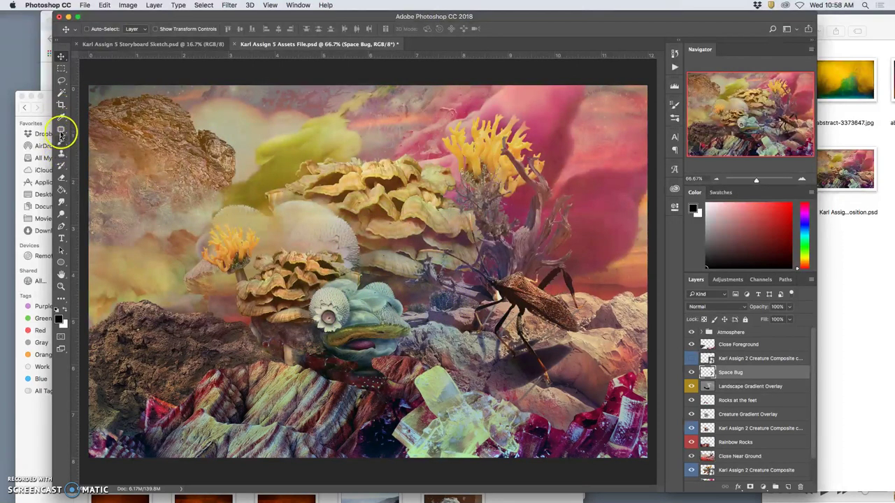
pyautogui.click(60, 93)
pyautogui.click(546, 353)
pyautogui.click(63, 179)
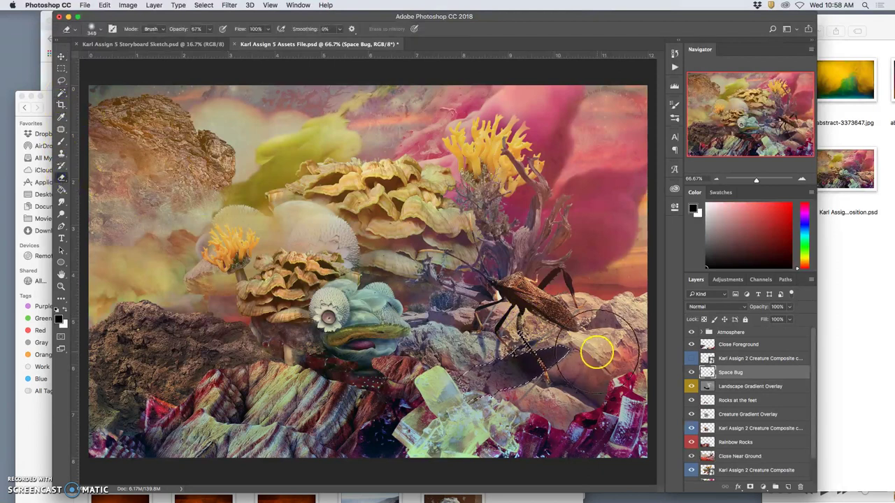
pyautogui.click(102, 30)
pyautogui.moveTo(152, 58); pyautogui.dragTo(133, 59)
pyautogui.click(564, 351)
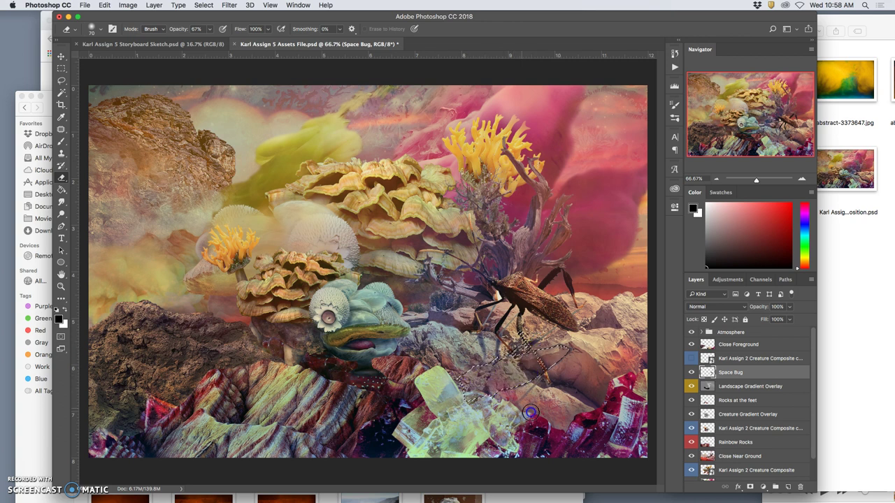
pyautogui.moveTo(531, 411)
pyautogui.mouseDown()
pyautogui.moveTo(501, 366)
pyautogui.moveTo(522, 347)
pyautogui.moveTo(592, 318)
pyautogui.moveTo(584, 340)
pyautogui.moveTo(509, 333)
pyautogui.mouseUp()
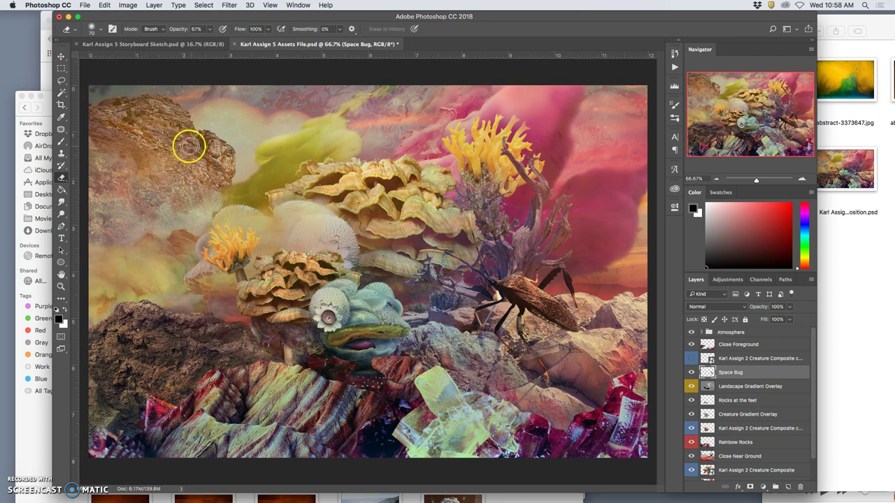
# - At 200% zoom, erase stray rock fragments around the bug's legs with a 28 px Eraser
pyautogui.press('super+equal')
pyautogui.press('super+equal')
pyautogui.scroll(-10, 446, 262)
pyautogui.hscroll(15, 446, 262)
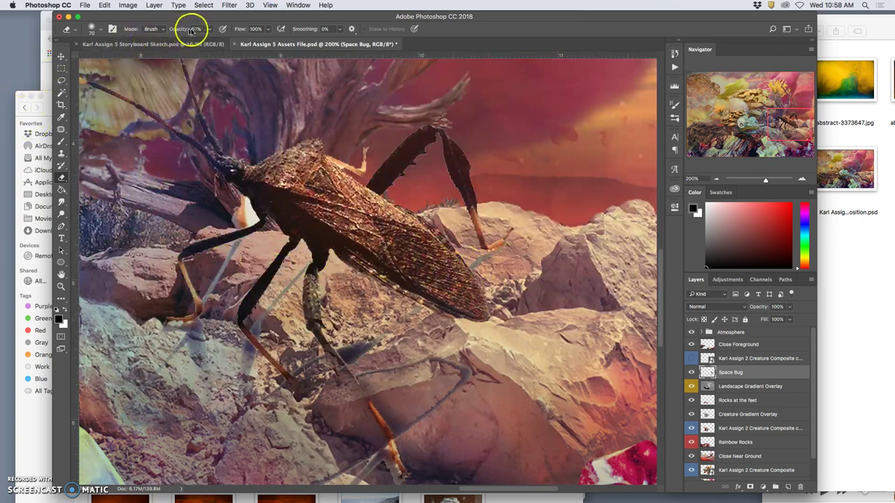
pyautogui.click(105, 30)
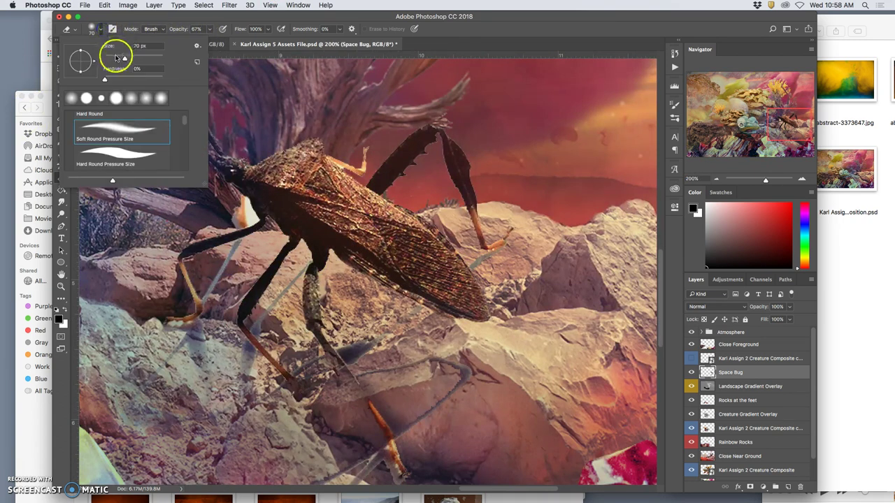
pyautogui.click(234, 253)
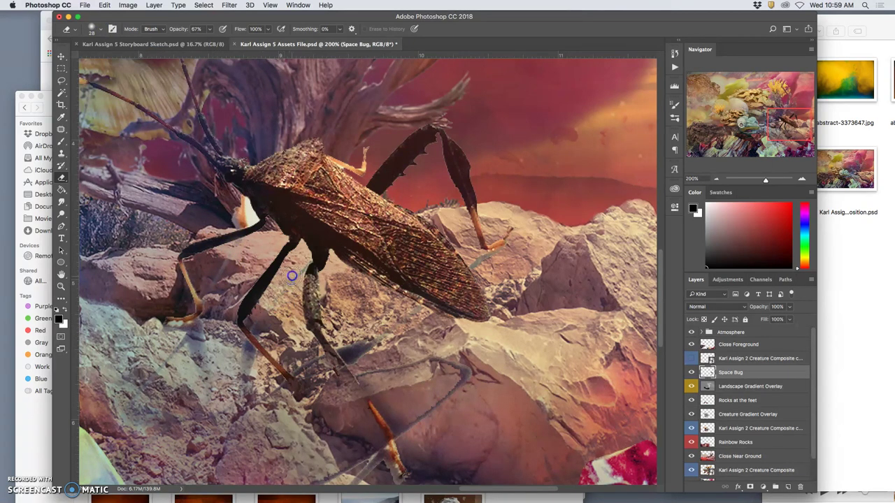
pyautogui.moveTo(214, 340); pyautogui.dragTo(162, 371)
pyautogui.moveTo(300, 366); pyautogui.dragTo(308, 365)
pyautogui.moveTo(371, 353); pyautogui.dragTo(356, 349)
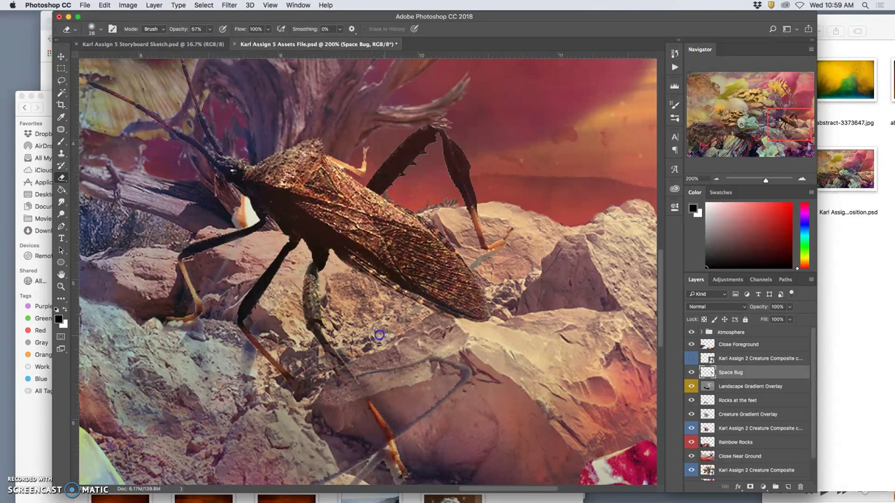
pyautogui.moveTo(493, 276)
pyautogui.mouseDown()
pyautogui.moveTo(498, 262)
pyautogui.moveTo(483, 263)
pyautogui.mouseUp()
# - Magic Wand the white patch on the bug's head, then clear the selection
pyautogui.click(61, 89)
pyautogui.click(246, 208)
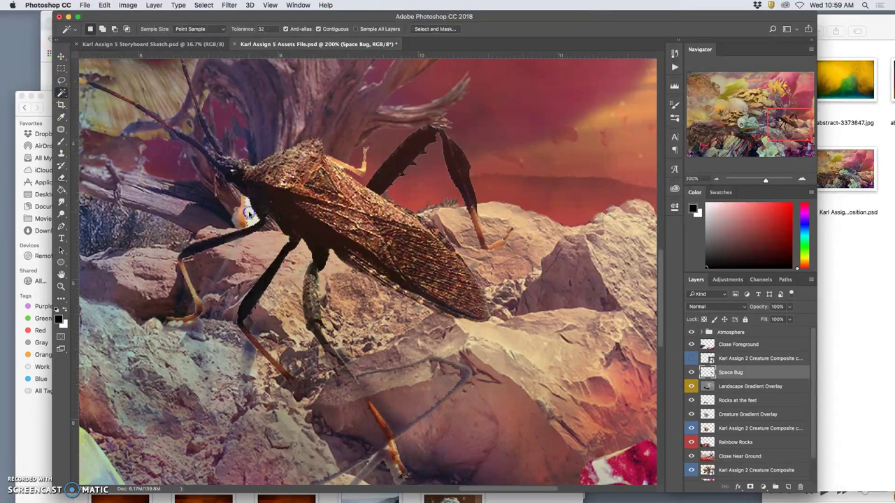
pyautogui.click(288, 253)
pyautogui.scroll(-3, 288, 253)
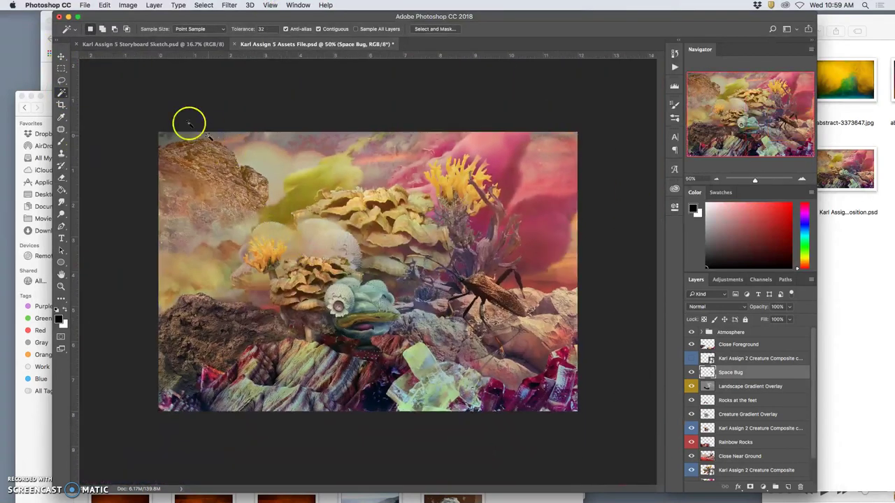
# - Warp the Space Bug layer into a curve and commit the transform
pyautogui.press('super+t')
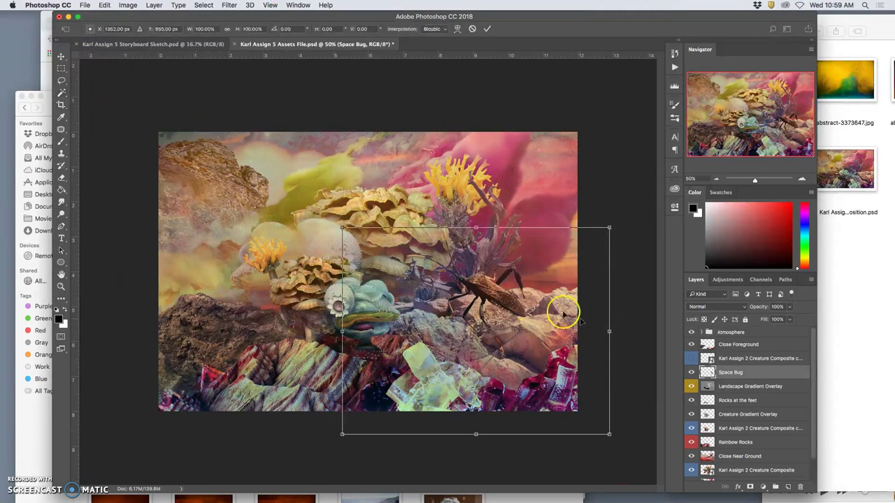
pyautogui.rightClick(498, 300)
pyautogui.click(518, 357)
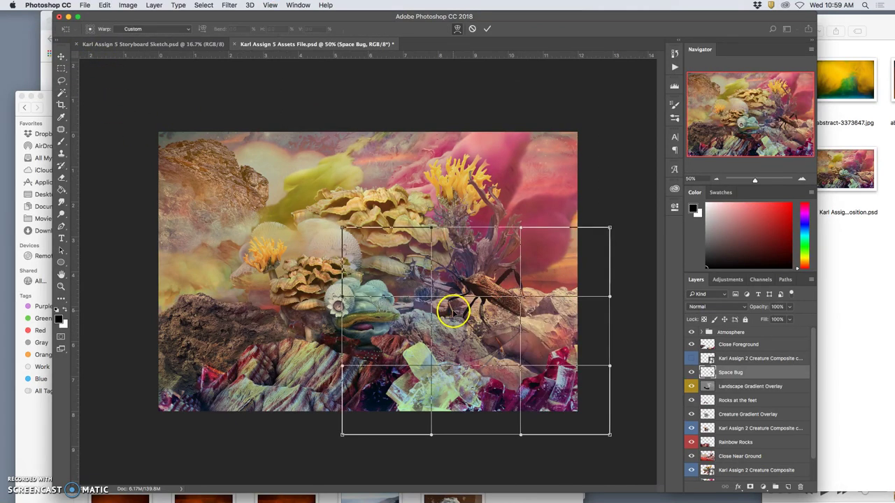
pyautogui.moveTo(452, 314); pyautogui.dragTo(484, 357)
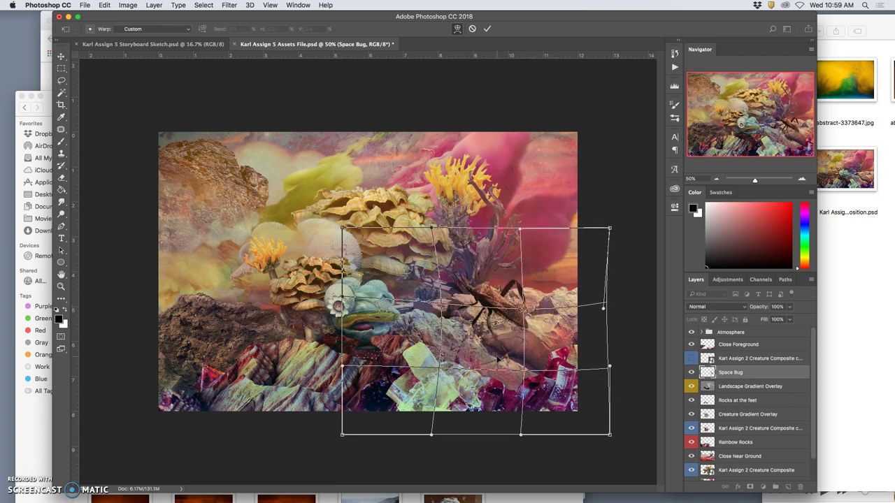
pyautogui.press('Return')
# - Erase the bug's edges where they overlap the rocks below it
pyautogui.press('w')
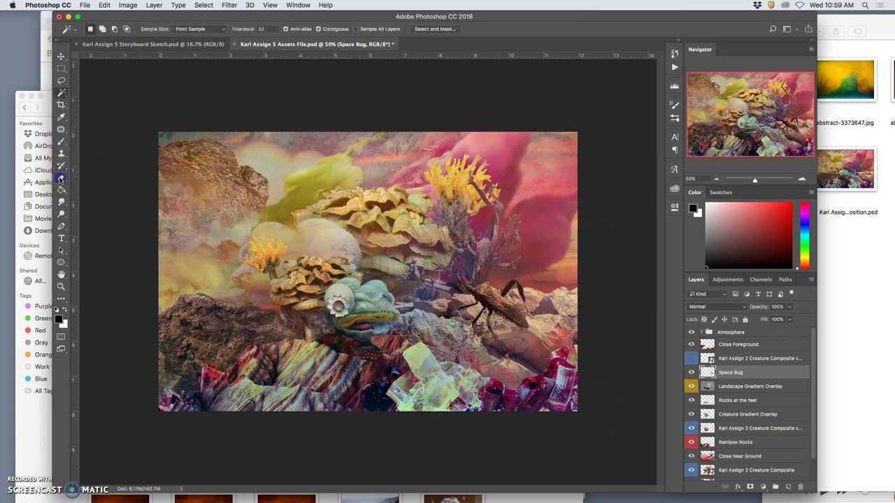
pyautogui.click(61, 178)
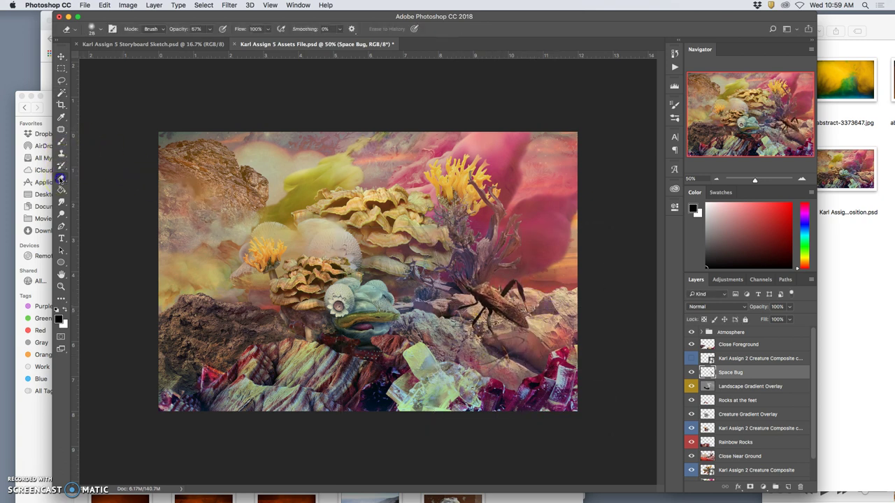
pyautogui.click(517, 354)
pyautogui.click(501, 359)
# - Shift the space bug toward the lower-right rocks and raise its layer above Close Foreground
pyautogui.click(61, 56)
pyautogui.moveTo(488, 299); pyautogui.dragTo(511, 344)
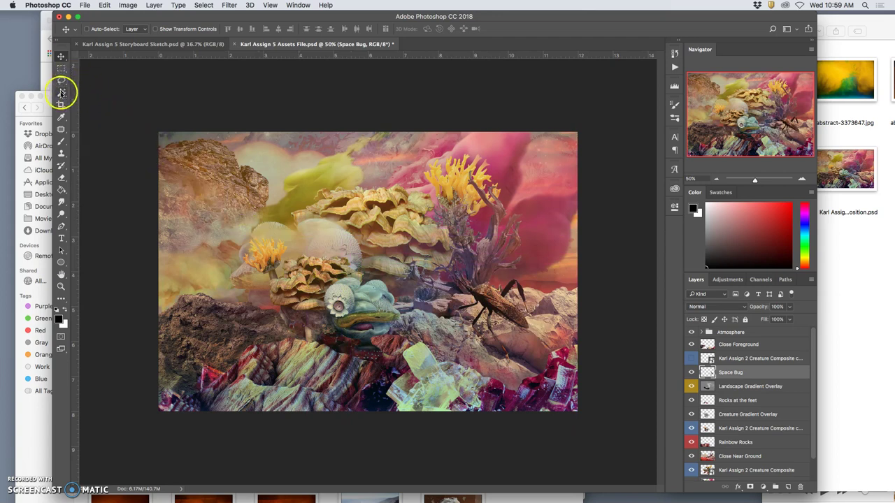
pyautogui.click(61, 177)
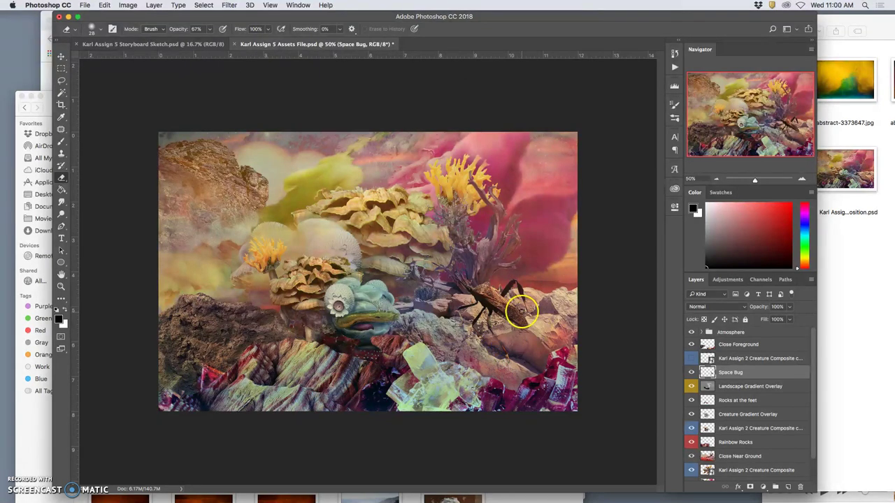
pyautogui.click(62, 56)
pyautogui.moveTo(462, 269); pyautogui.dragTo(548, 384)
pyautogui.moveTo(730, 372); pyautogui.dragTo(726, 338)
pyautogui.moveTo(553, 394)
pyautogui.mouseDown()
pyautogui.moveTo(592, 416)
pyautogui.moveTo(646, 425)
pyautogui.moveTo(613, 427)
pyautogui.moveTo(552, 371)
pyautogui.moveTo(524, 397)
pyautogui.moveTo(524, 445)
pyautogui.moveTo(579, 395)
pyautogui.moveTo(568, 392)
pyautogui.mouseUp()
# - Mark the Space Bug layer with the Violet colour label
pyautogui.rightClick(692, 344)
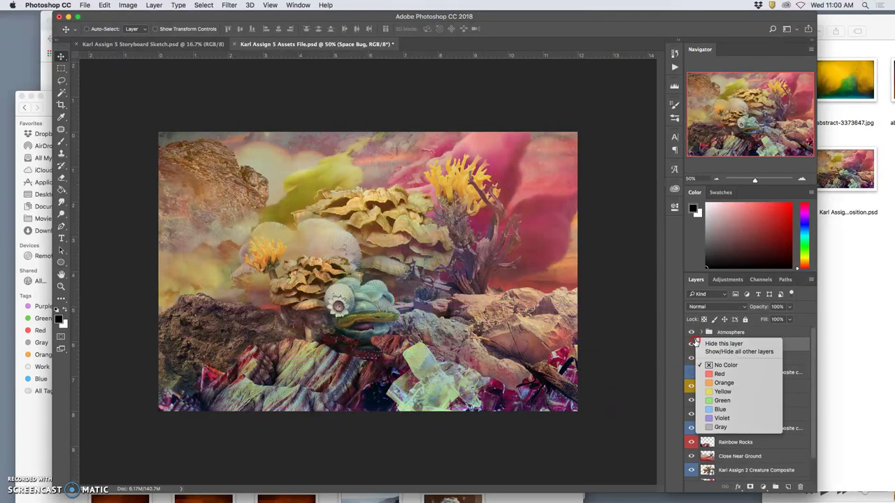
pyautogui.click(711, 420)
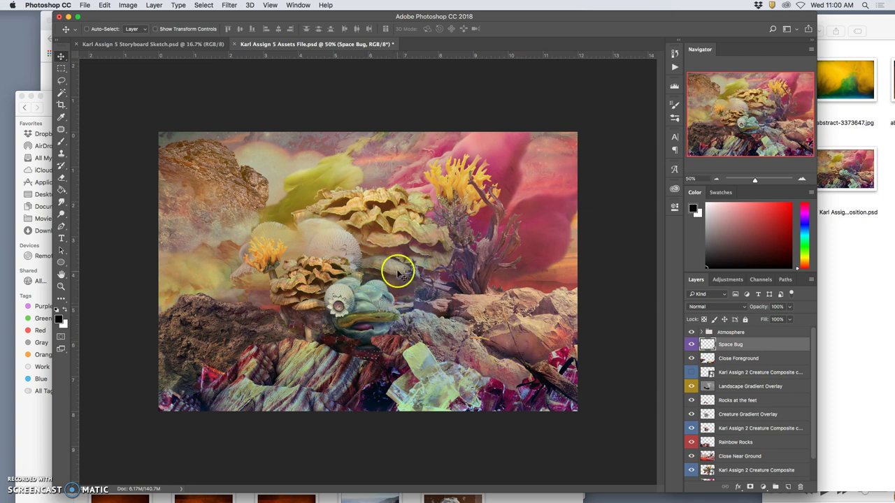
# - Place abstract-3373647.jpg from the image folder and stretch it to fill the canvas
pyautogui.click(855, 250)
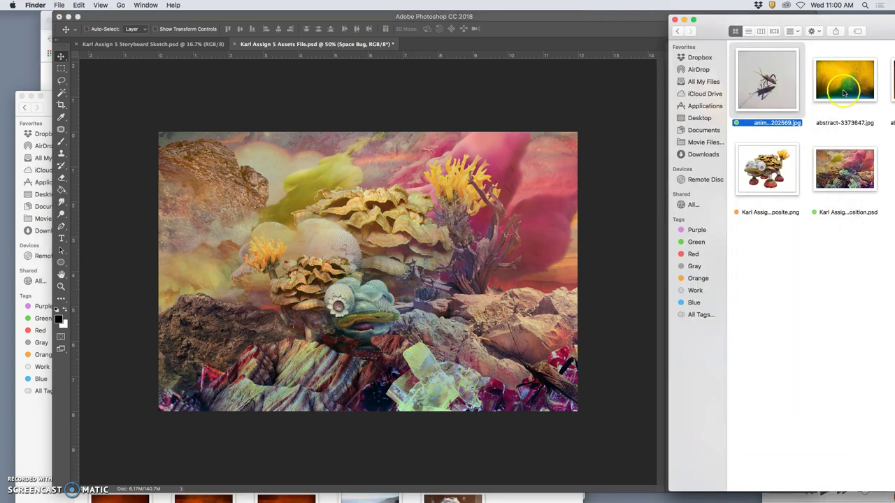
pyautogui.moveTo(844, 93); pyautogui.dragTo(413, 242)
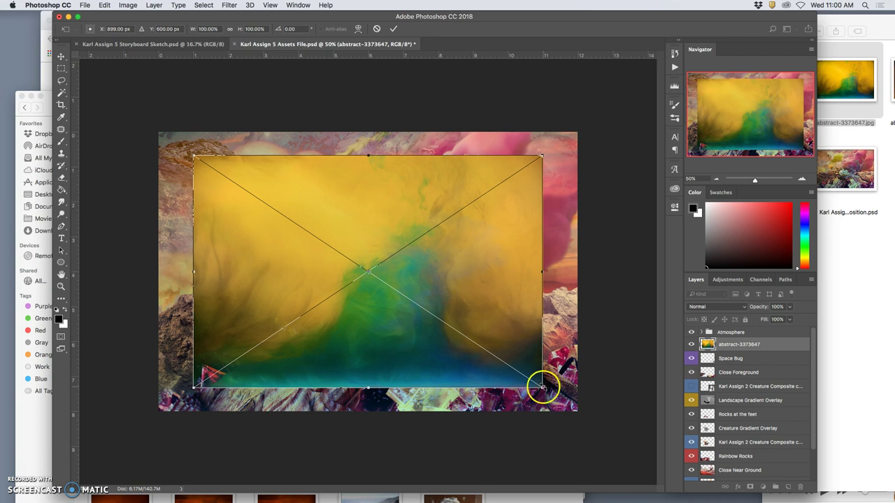
pyautogui.moveTo(543, 386); pyautogui.dragTo(580, 418)
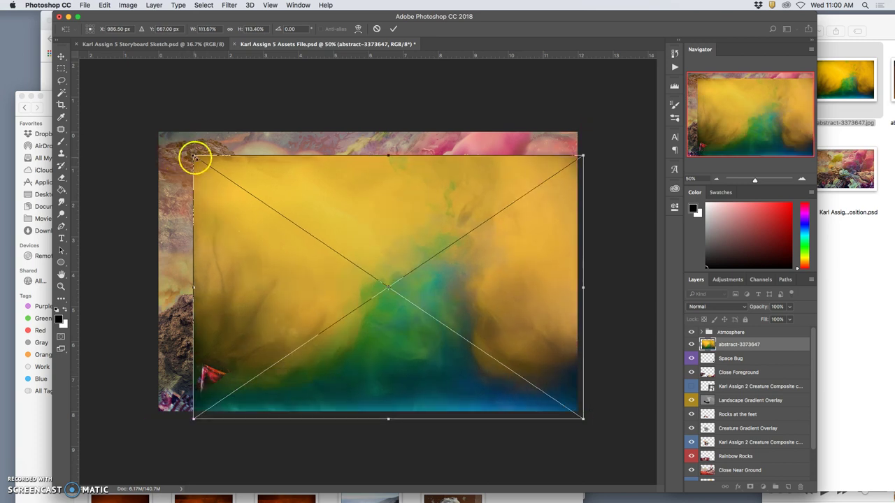
pyautogui.moveTo(193, 156); pyautogui.dragTo(156, 129)
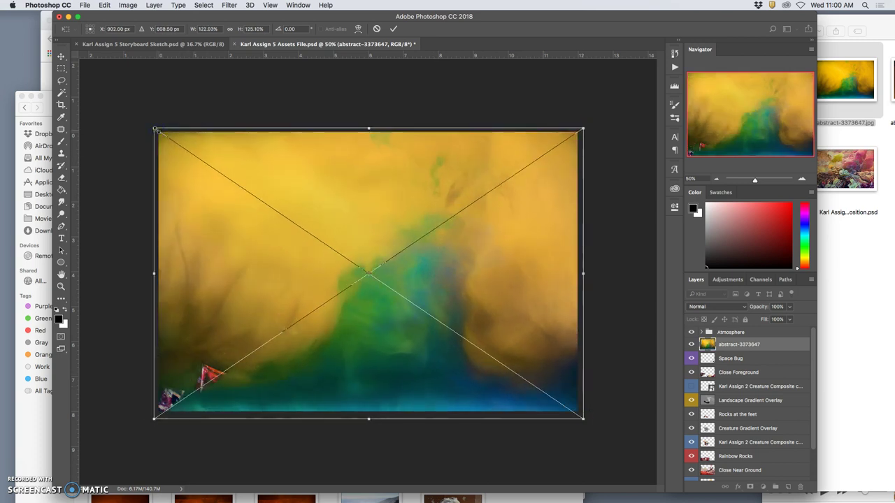
pyautogui.press('Return')
pyautogui.press('super+shift+bracketright')
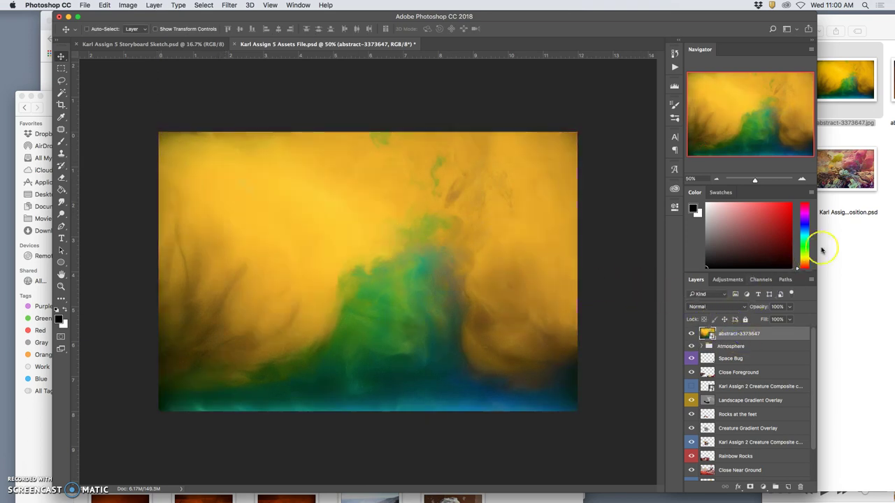
# - Place abstract-3880167_1920 and scale the pink smoke image to fill the canvas
pyautogui.click(837, 243)
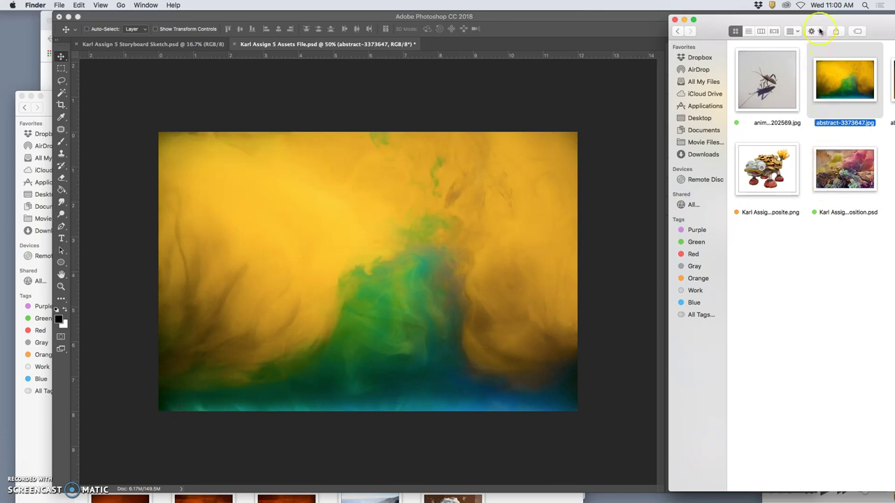
pyautogui.moveTo(822, 27); pyautogui.dragTo(595, 26)
pyautogui.moveTo(690, 79); pyautogui.dragTo(333, 261)
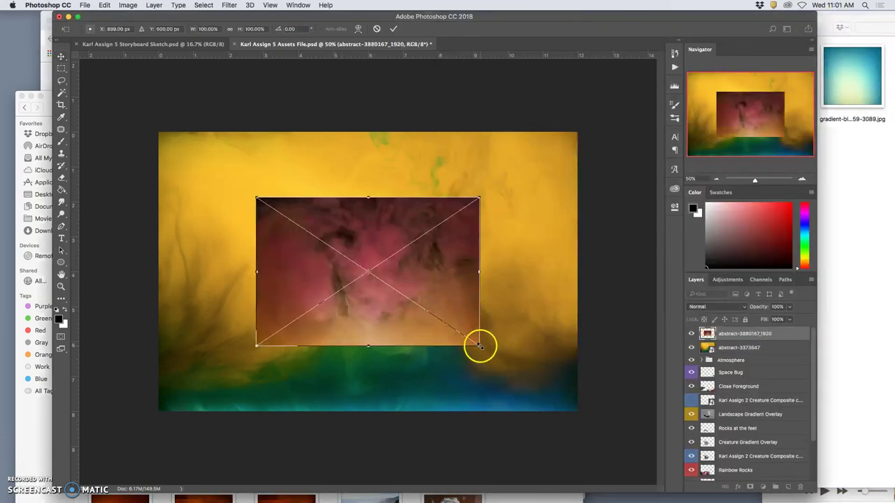
pyautogui.moveTo(480, 346); pyautogui.dragTo(585, 406)
pyautogui.click(625, 329)
# - Place color-3327344 and scale the red-blue smoke image to cover the canvas
pyautogui.click(850, 193)
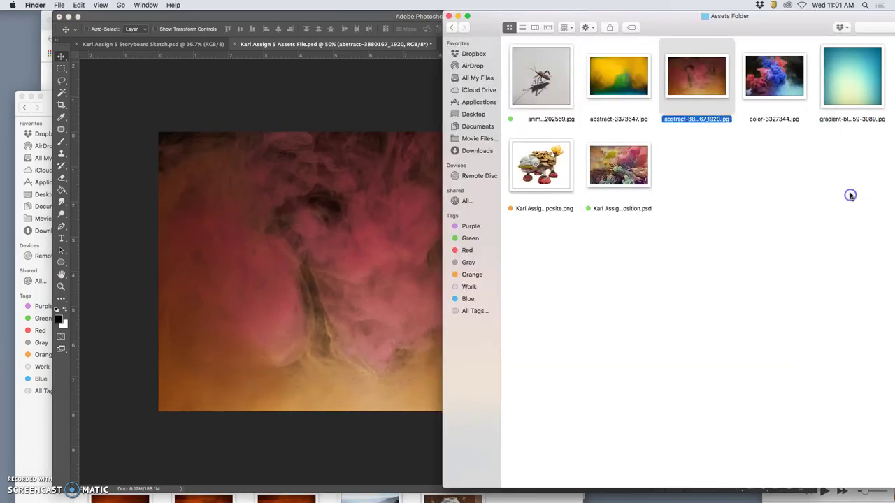
pyautogui.moveTo(776, 80); pyautogui.dragTo(367, 316)
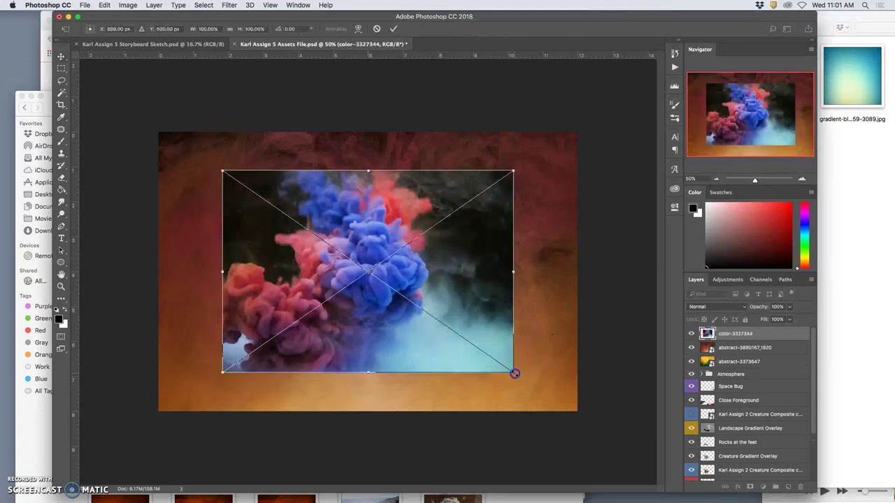
pyautogui.moveTo(514, 373); pyautogui.dragTo(599, 411)
pyautogui.press('Return')
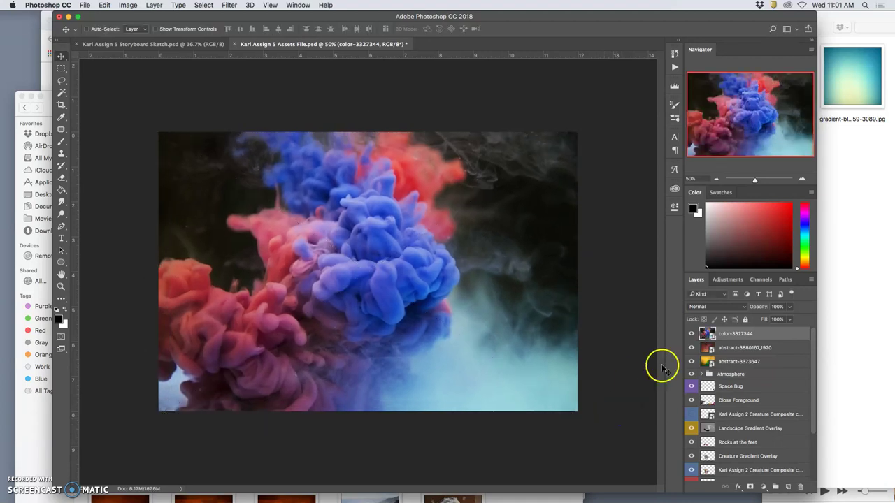
# - Hide the color-3327344, abstract-3880167_1920 and abstract-3373647 layers
pyautogui.click(691, 334)
pyautogui.click(691, 347)
pyautogui.click(691, 362)
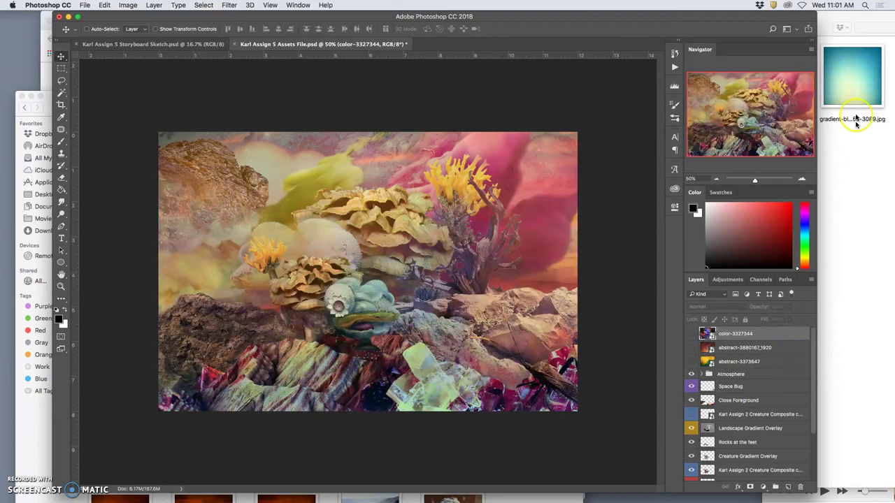
# - Place the gradient-blue image and set its blend mode to Soft Light after trying Overlay and Pin Light
pyautogui.moveTo(858, 101); pyautogui.dragTo(575, 277)
pyautogui.doubleClick(518, 280)
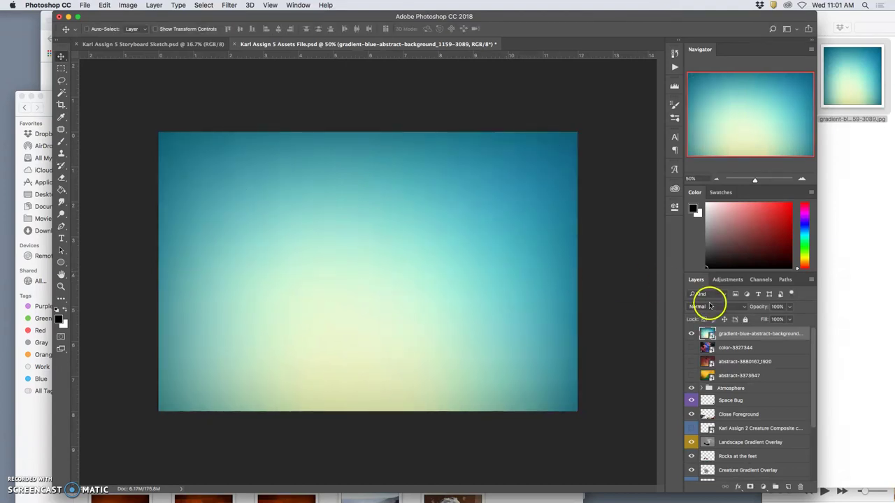
pyautogui.click(712, 307)
pyautogui.click(700, 407)
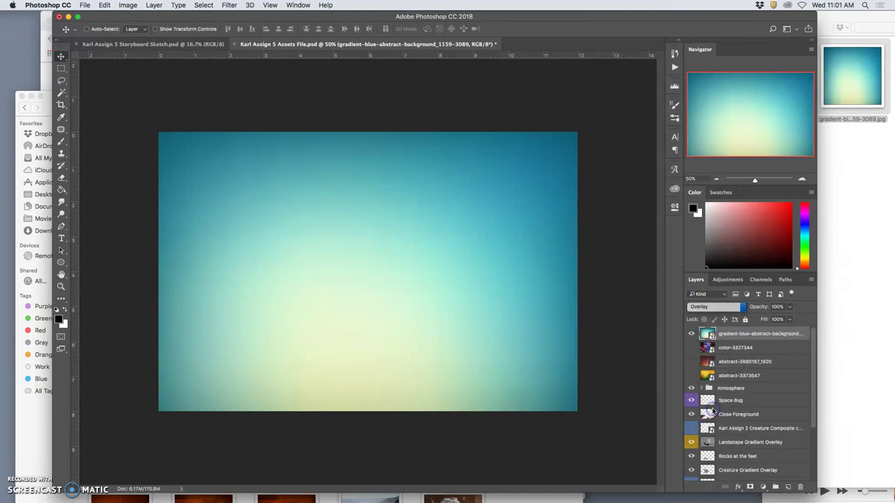
pyautogui.click(712, 307)
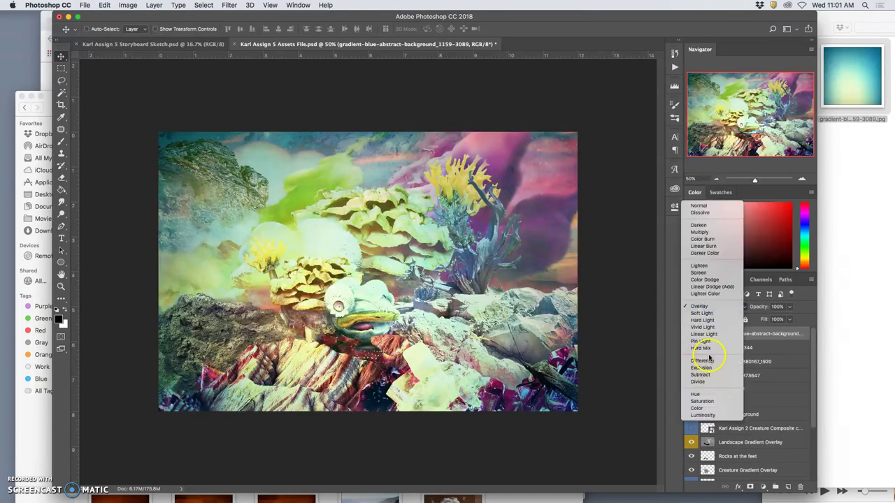
pyautogui.click(705, 343)
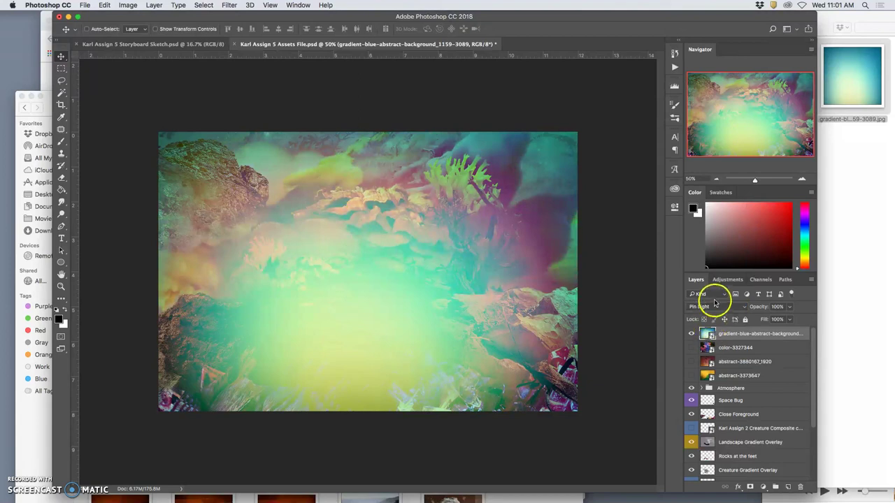
pyautogui.click(712, 307)
pyautogui.click(702, 278)
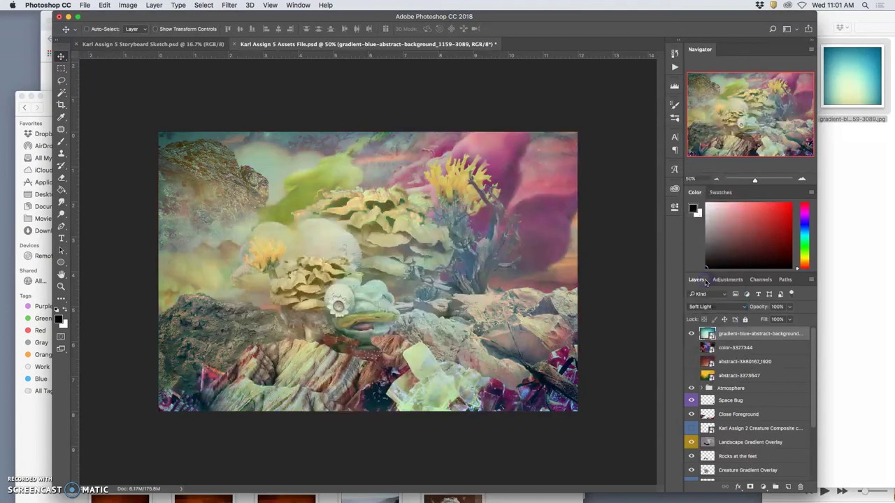
# - Lower the gradient layer's opacity to 36% and leave it hidden
pyautogui.click(789, 307)
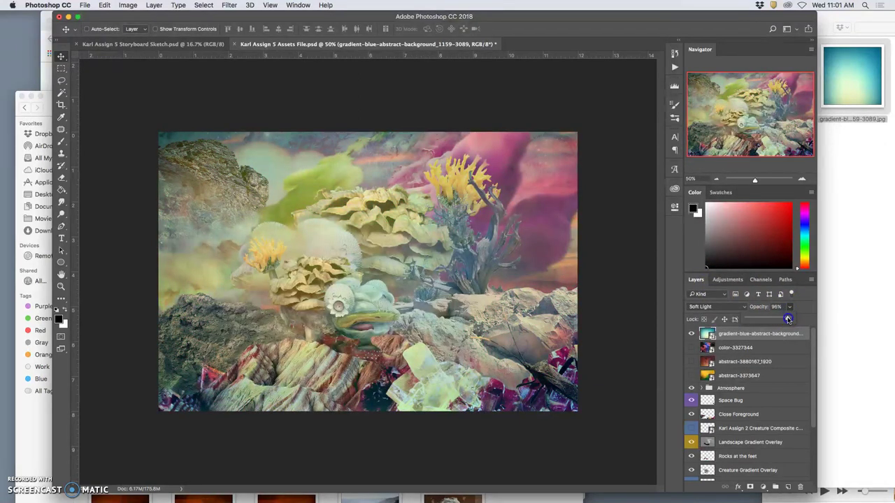
pyautogui.moveTo(788, 319); pyautogui.dragTo(769, 318)
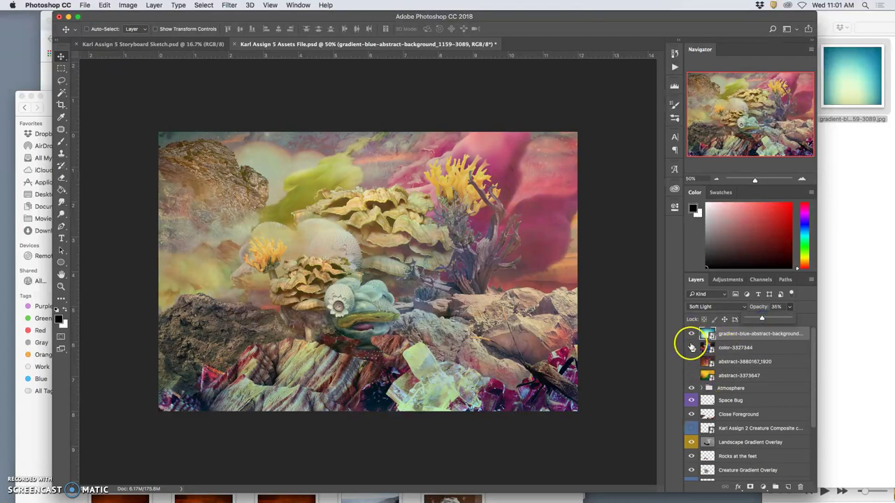
pyautogui.click(691, 337)
pyautogui.click(691, 336)
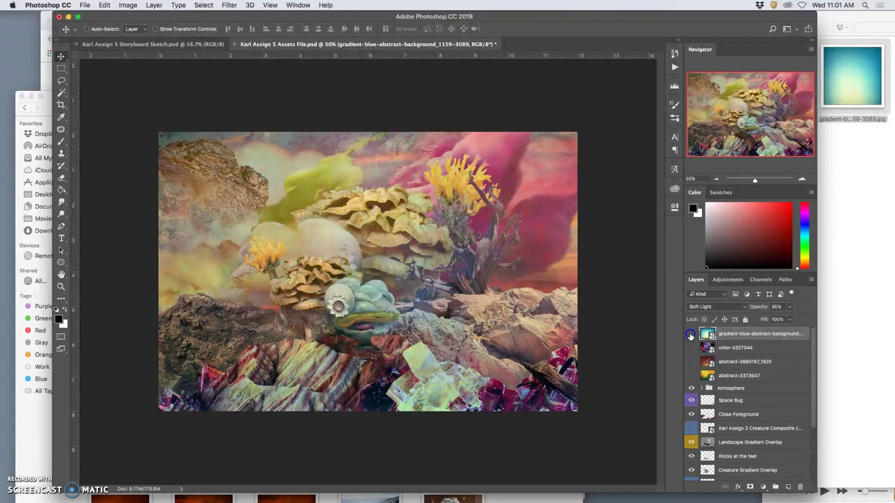
pyautogui.click(691, 337)
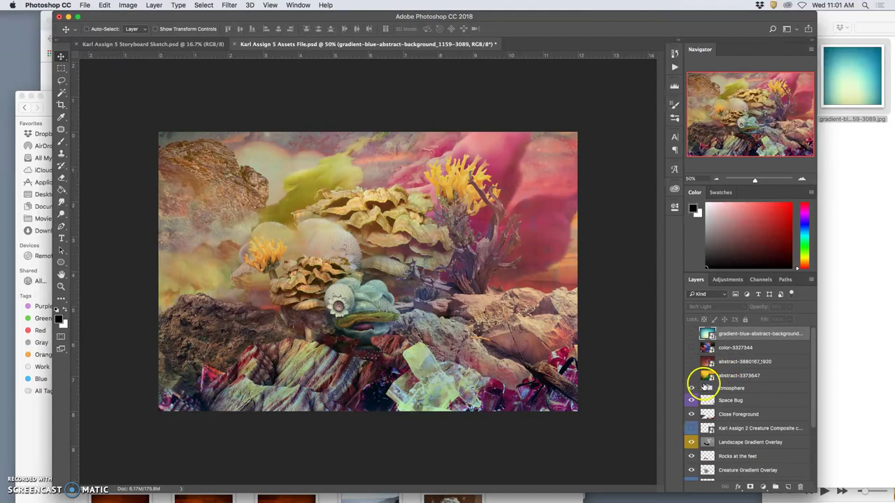
# - Move the four placed image layers into the Atmosphere group and compare the group's effect
pyautogui.click(725, 376)
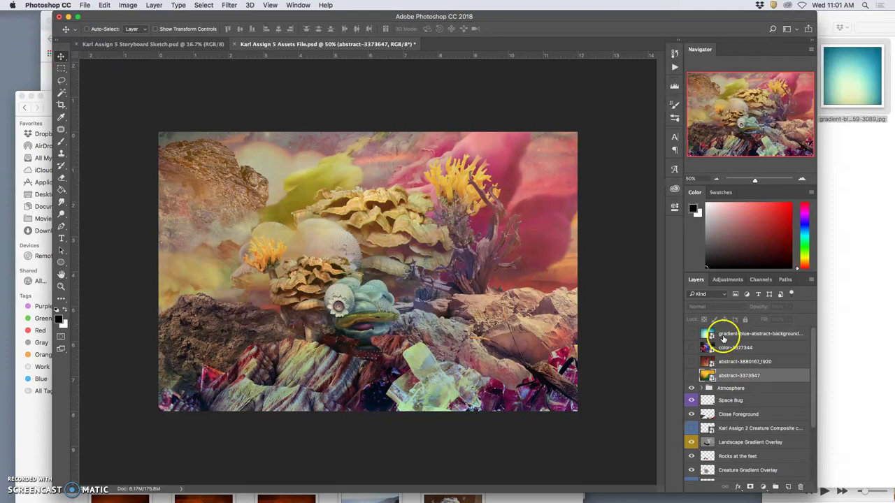
pyautogui.keyDown('shift'); pyautogui.click(724, 336); pyautogui.keyUp('shift')
pyautogui.moveTo(724, 337); pyautogui.dragTo(721, 389)
pyautogui.click(691, 333)
pyautogui.click(691, 334)
pyautogui.click(691, 333)
pyautogui.click(691, 333)
pyautogui.click(692, 334)
pyautogui.click(692, 333)
pyautogui.click(692, 334)
pyautogui.click(692, 334)
# - Delete the hidden Layer 20 and Layer 15 from Atmosphere, then collapse the group
pyautogui.click(701, 333)
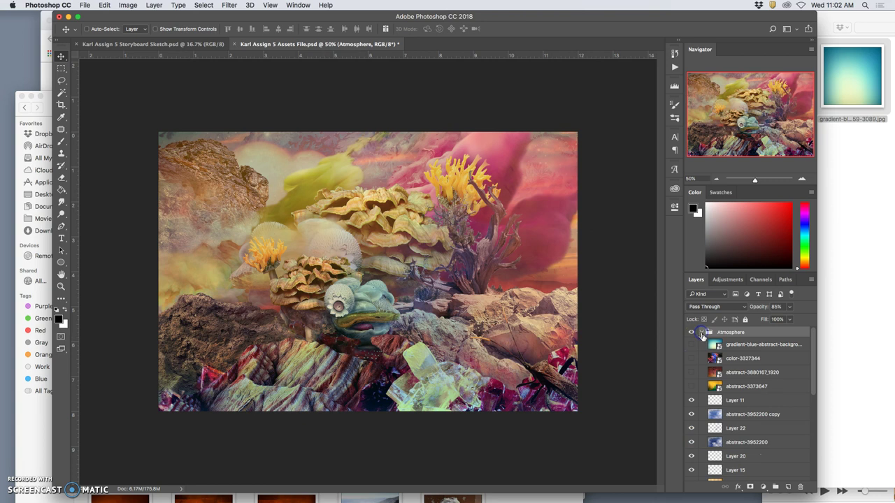
pyautogui.scroll(-5, 728, 399)
pyautogui.scroll(6, 727, 399)
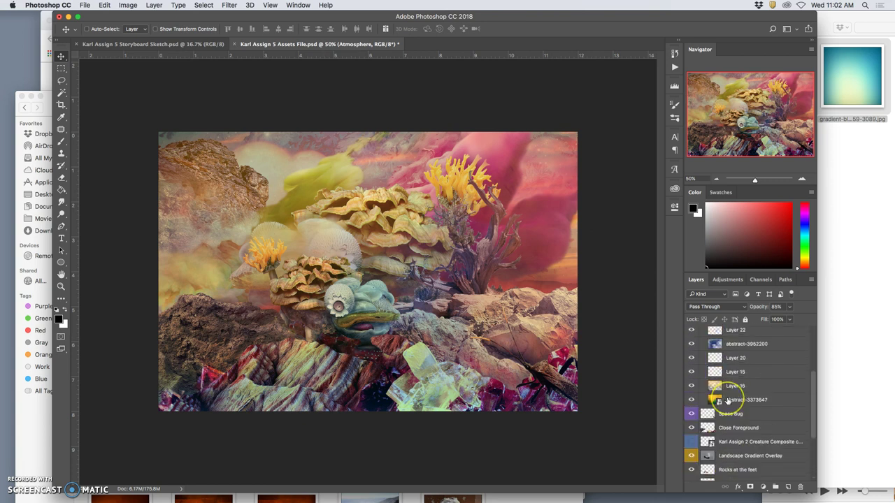
pyautogui.click(692, 421)
pyautogui.click(691, 409)
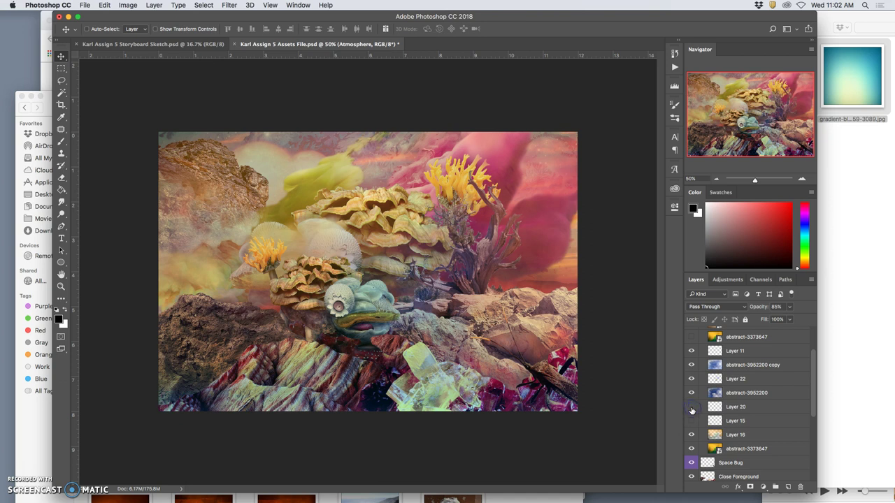
pyautogui.click(692, 408)
pyautogui.click(692, 408)
pyautogui.click(722, 408)
pyautogui.press('Delete')
pyautogui.press('Delete')
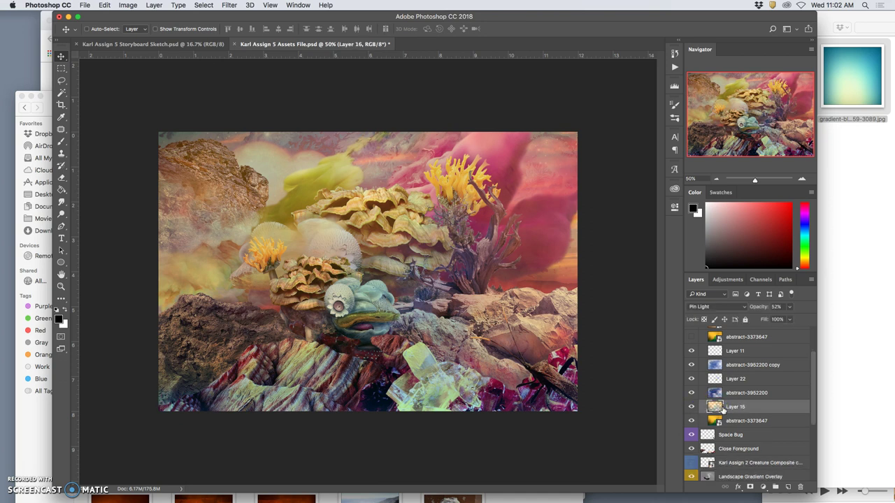
pyautogui.scroll(3, 703, 366)
pyautogui.click(703, 332)
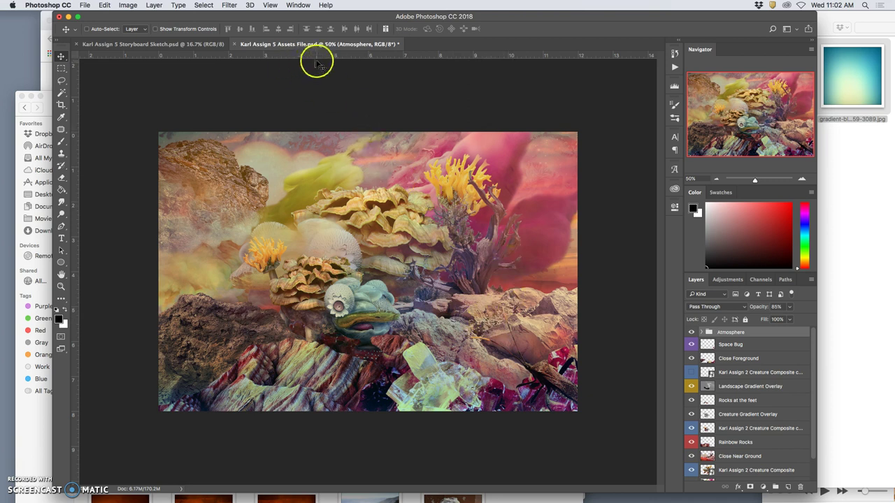
# - Save the assets document with File > Save
pyautogui.click(85, 5)
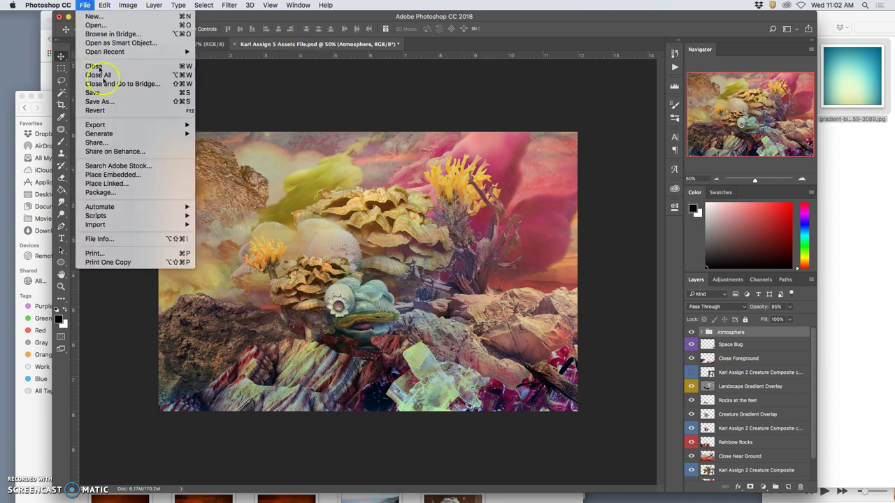
pyautogui.click(102, 92)
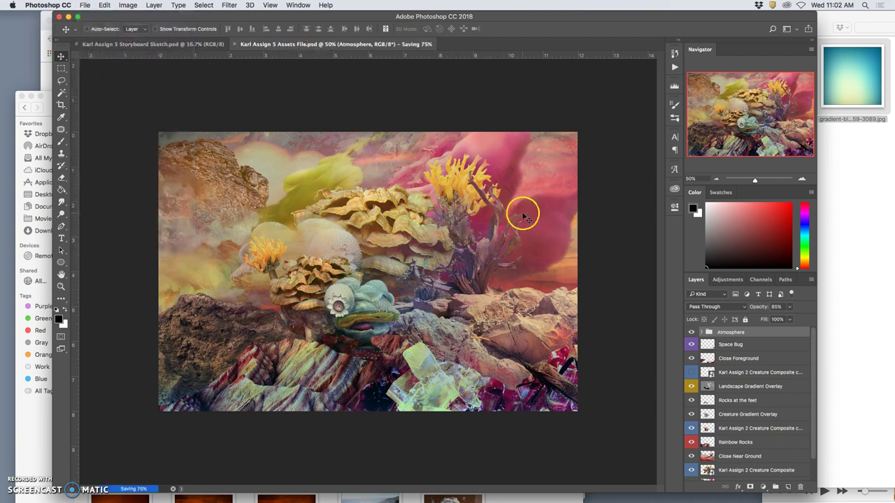
pyautogui.click(579, 121)
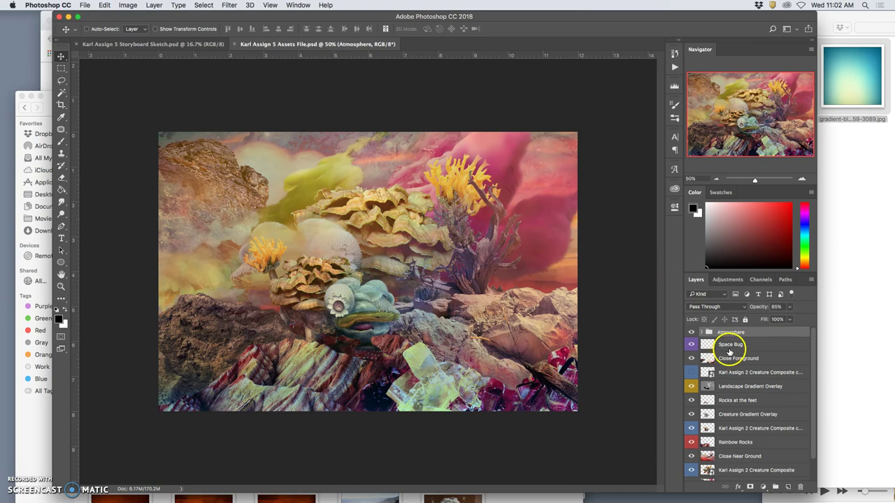
# - Save a copy as the Stage File PSD, replacing 'Assets' with 'Stage' in the name
pyautogui.click(84, 4)
pyautogui.click(315, 140)
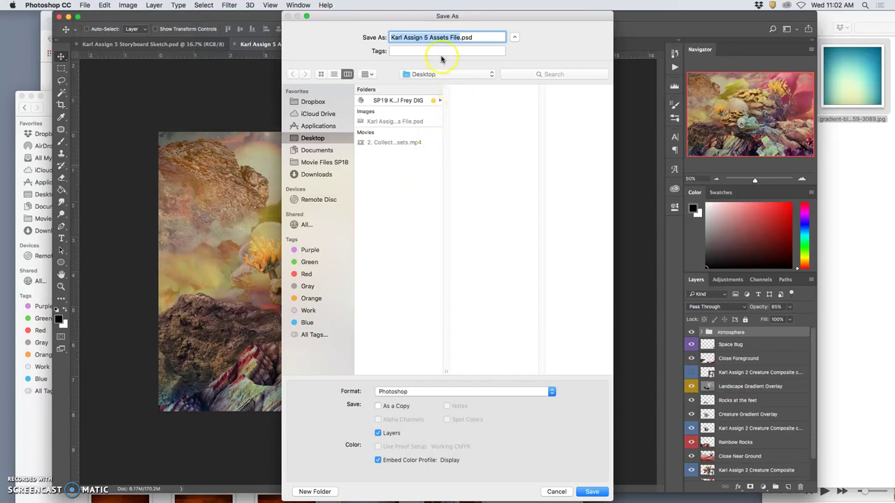
pyautogui.click(443, 38)
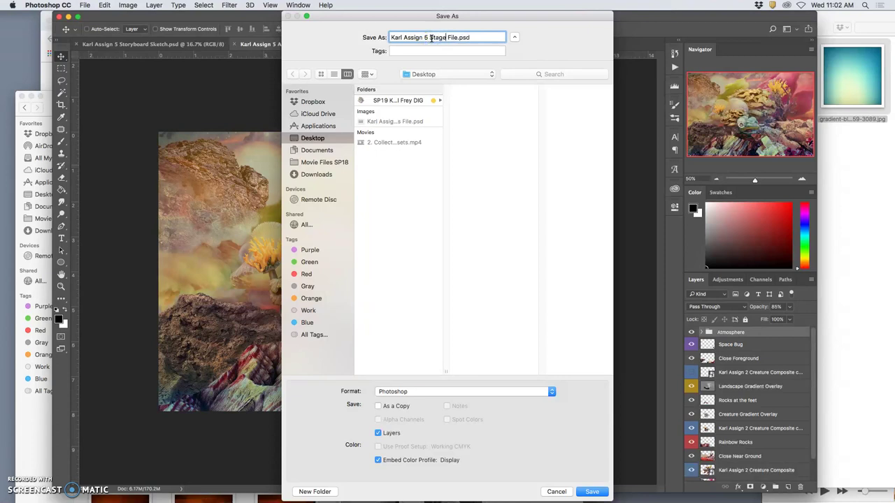
pyautogui.click(592, 488)
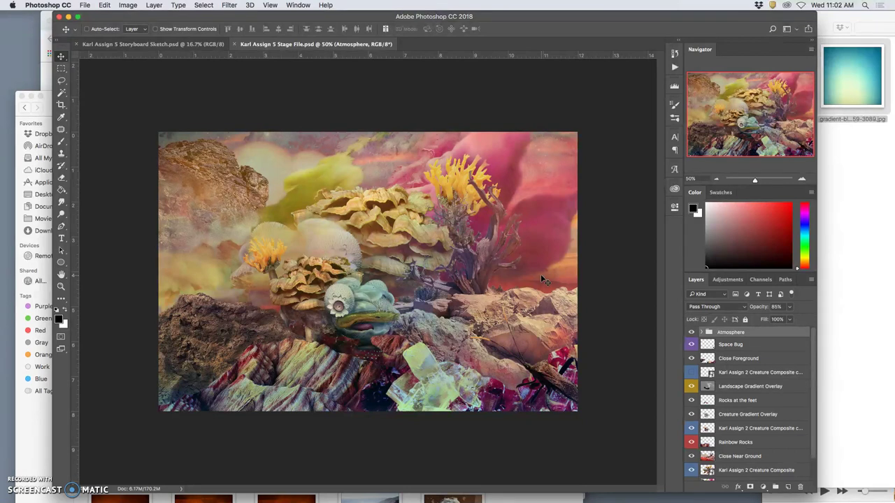
# - Delete the Atmosphere group and the Space Bug layer
pyautogui.doubleClick(732, 334)
pyautogui.press('Delete')
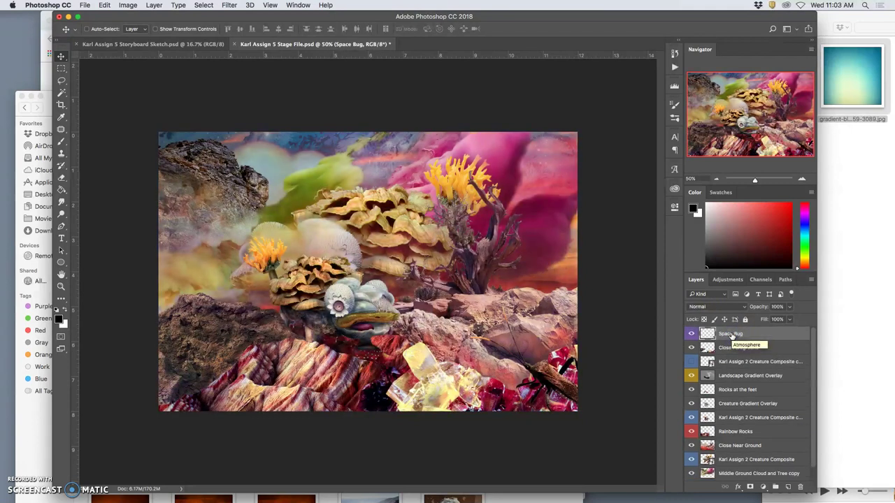
pyautogui.click(746, 338)
pyautogui.press('Delete')
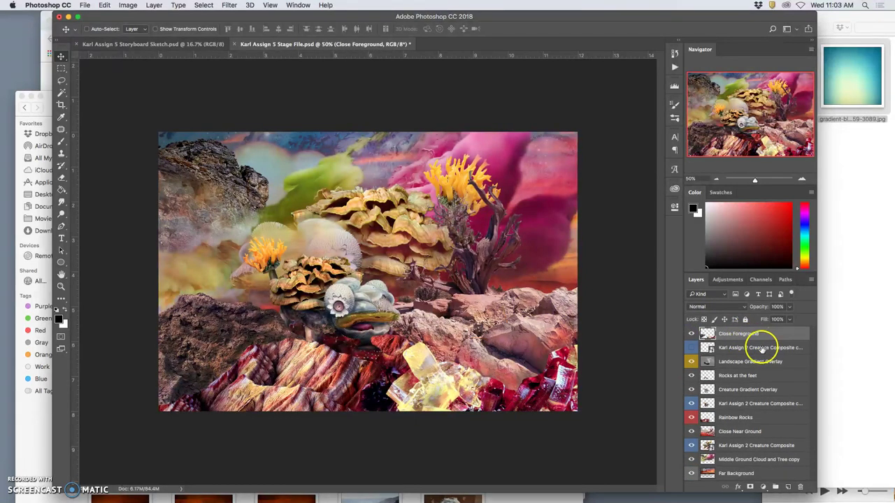
pyautogui.click(691, 334)
pyautogui.click(691, 334)
pyautogui.click(691, 334)
pyautogui.click(692, 335)
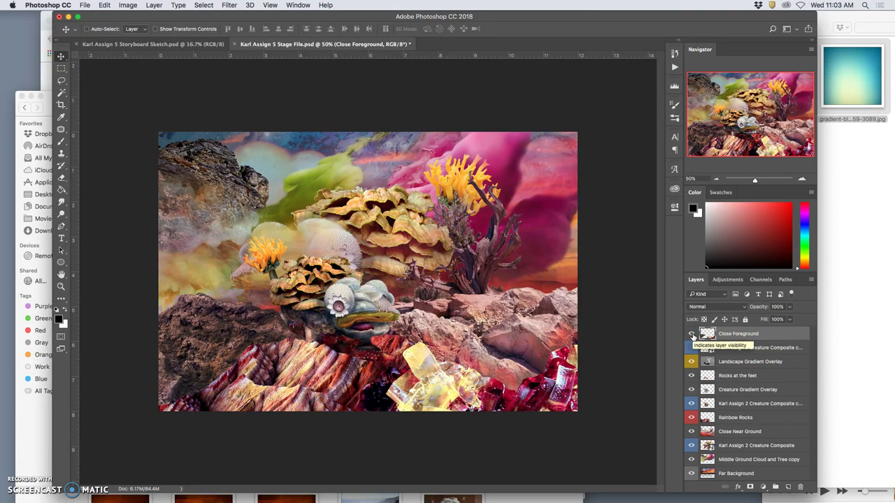
# - Delete the creature composite copy and Landscape Gradient Overlay layers
pyautogui.click(729, 350)
pyautogui.press('BackSpace')
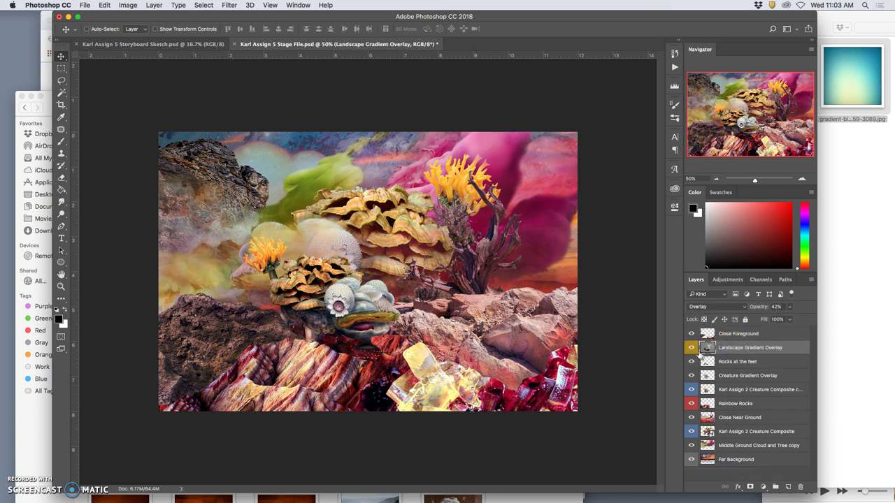
pyautogui.click(719, 350)
pyautogui.press('BackSpace')
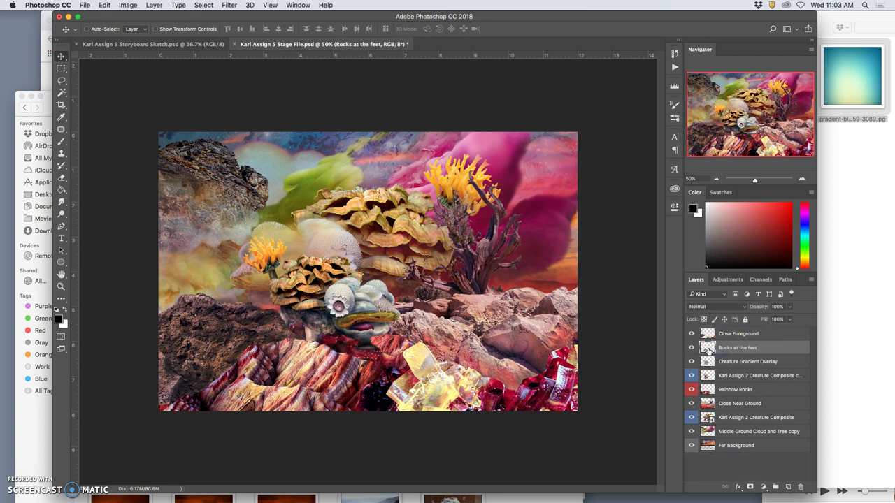
# - Merge Rocks at the feet into Close Foreground with Cmd+E and check the result
pyautogui.click(692, 349)
pyautogui.click(691, 349)
pyautogui.click(691, 349)
pyautogui.click(692, 349)
pyautogui.moveTo(721, 348); pyautogui.dragTo(731, 336)
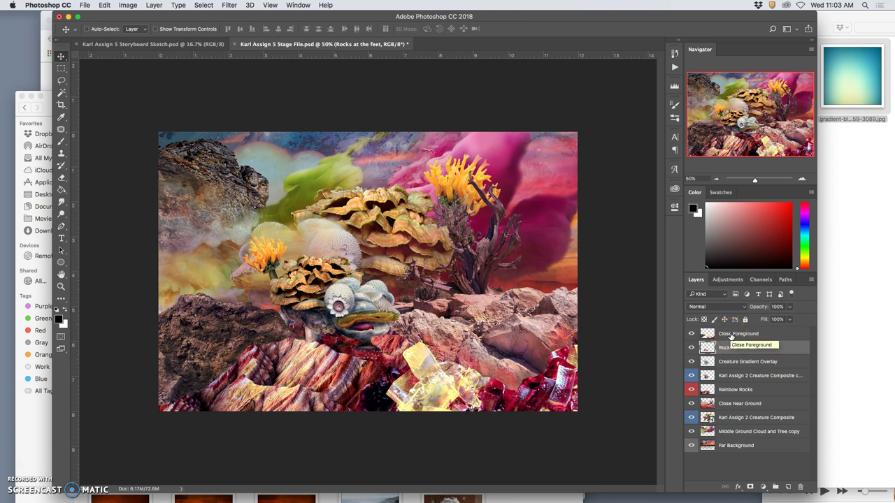
pyautogui.keyDown('shift'); pyautogui.click(731, 336); pyautogui.keyUp('shift')
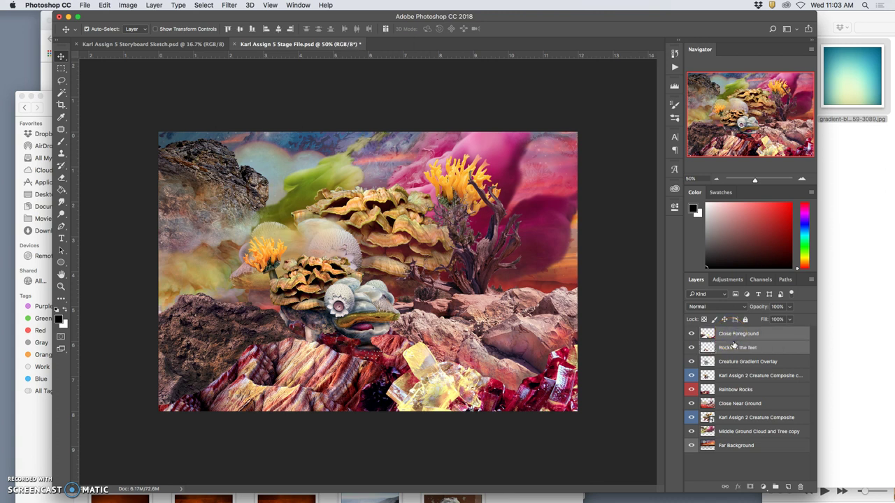
pyautogui.press('super+e')
pyautogui.click(691, 334)
pyautogui.click(691, 334)
pyautogui.click(691, 334)
pyautogui.click(692, 334)
pyautogui.click(691, 347)
# - Delete the Creature Gradient Overlay and creature composite copy 2 layers
pyautogui.click(736, 349)
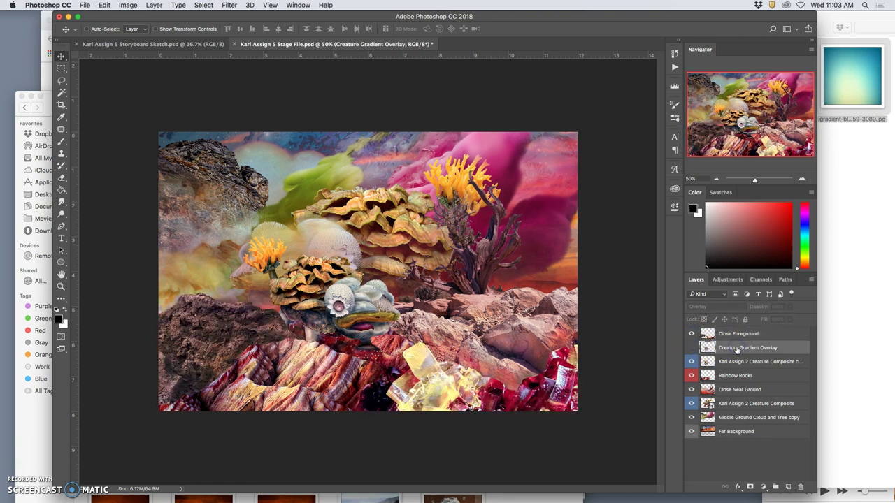
pyautogui.press('Delete')
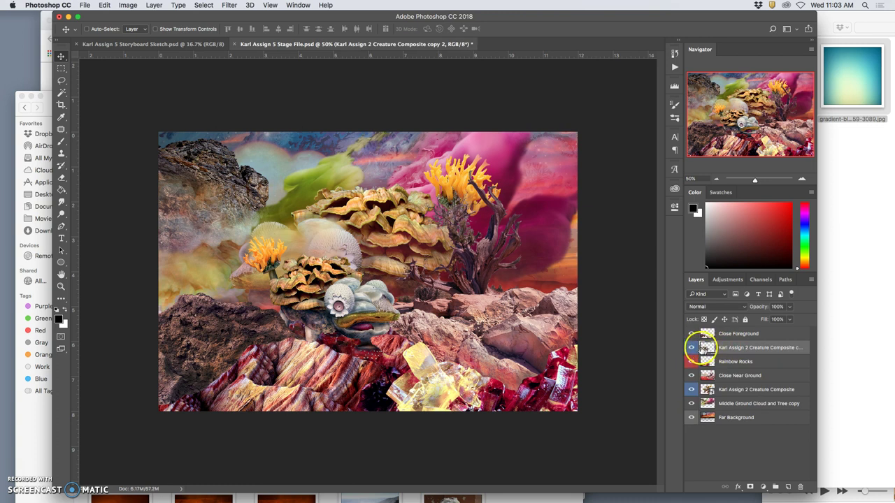
pyautogui.press('Delete')
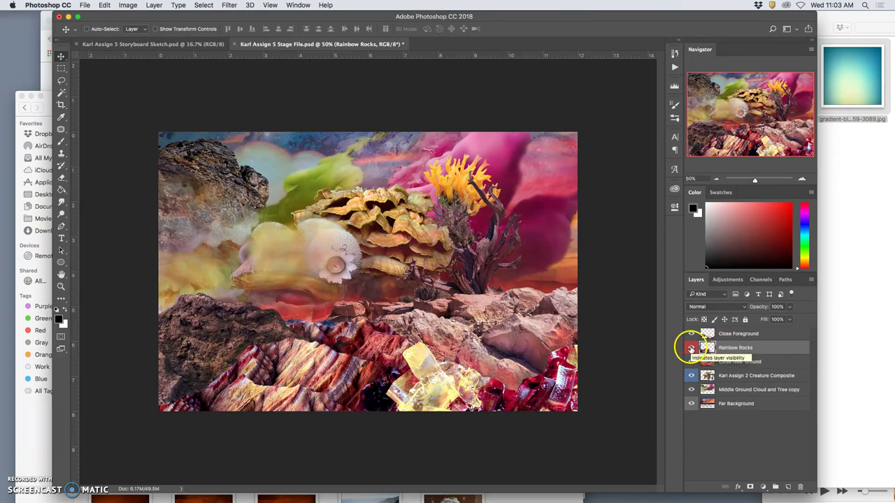
# - Merge Rainbow Rocks into Close Foreground and compare the canvas with and without it
pyautogui.click(691, 348)
pyautogui.click(691, 348)
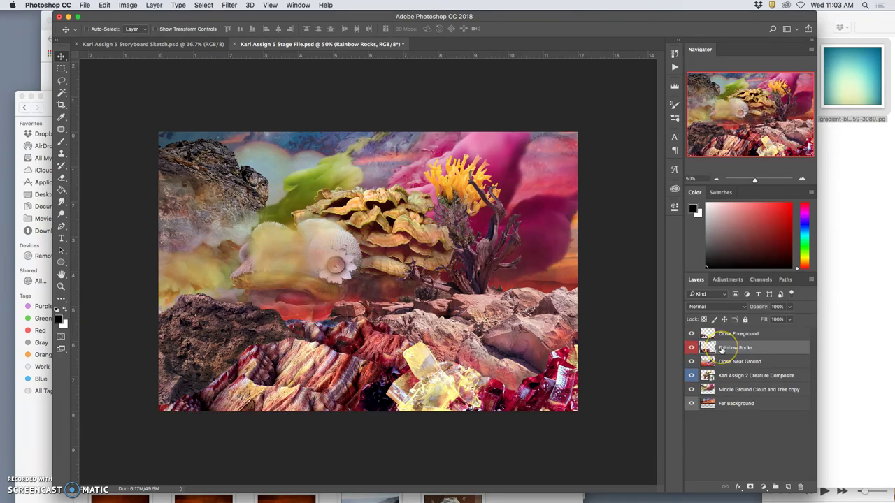
pyautogui.keyDown('shift'); pyautogui.click(725, 337); pyautogui.keyUp('shift')
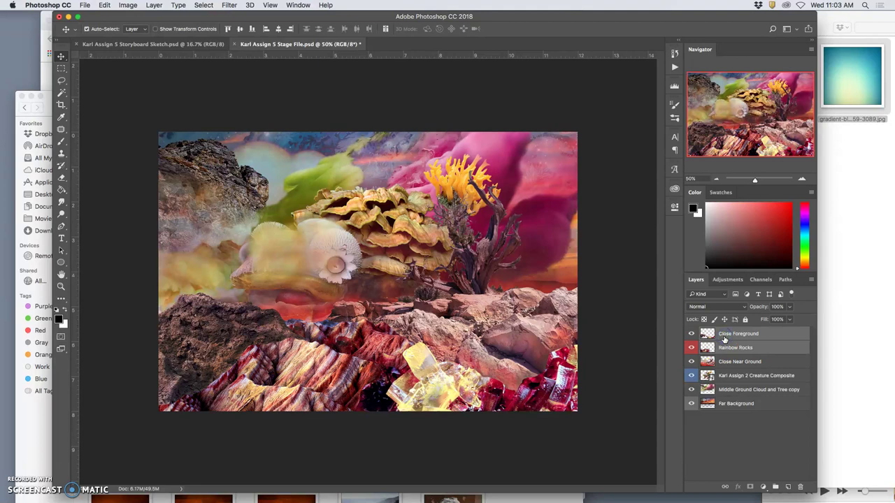
pyautogui.press('super+e')
pyautogui.click(691, 335)
pyautogui.click(691, 335)
pyautogui.click(691, 334)
pyautogui.click(692, 334)
pyautogui.click(692, 334)
pyautogui.click(691, 334)
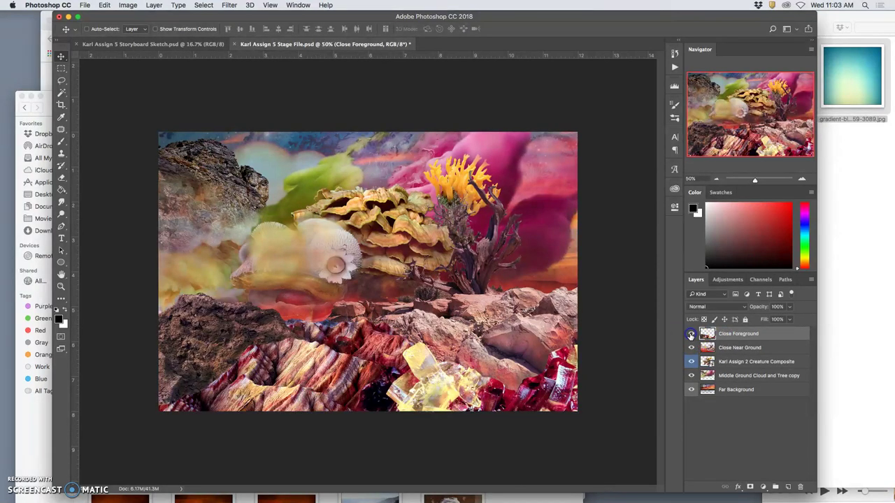
# - Undo the Rainbow Rocks merge and restore the deleted creature composite copy 2
pyautogui.press('super+z')
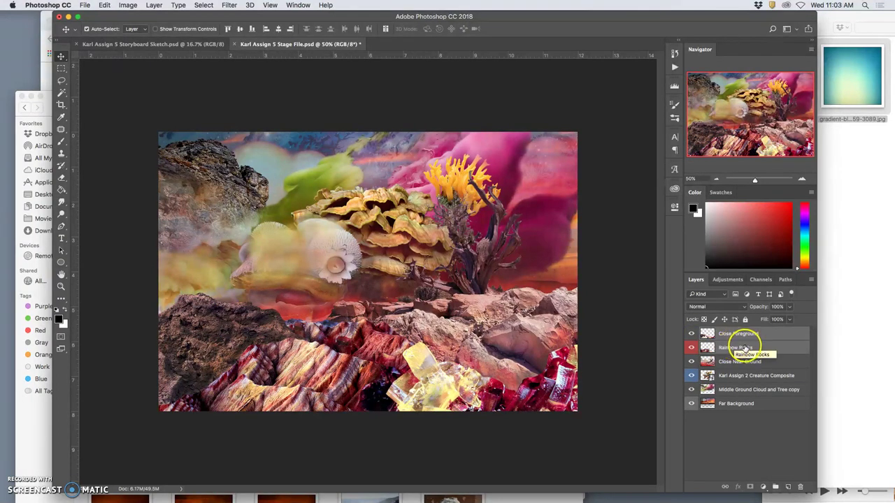
pyautogui.press('super+alt+z')
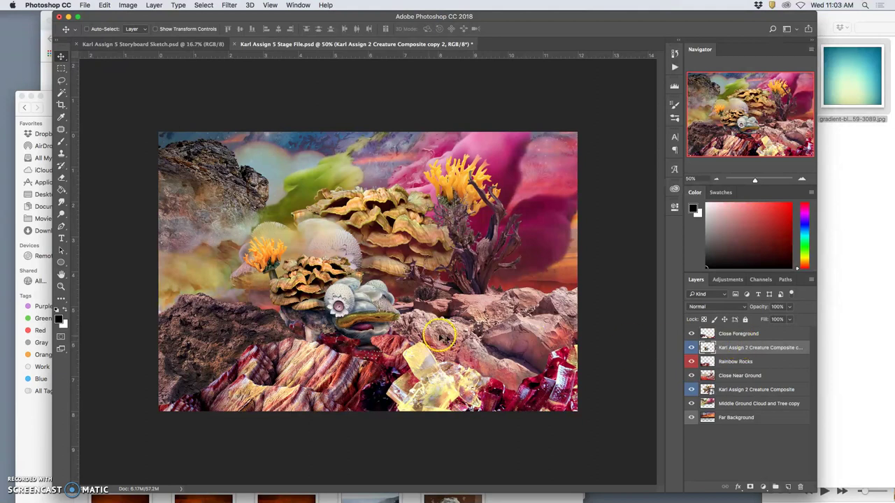
pyautogui.doubleClick(729, 361)
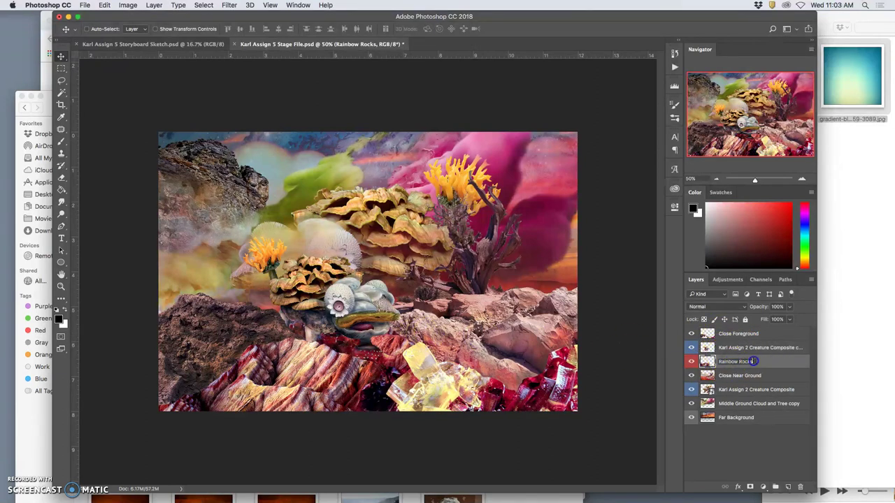
pyautogui.click(691, 362)
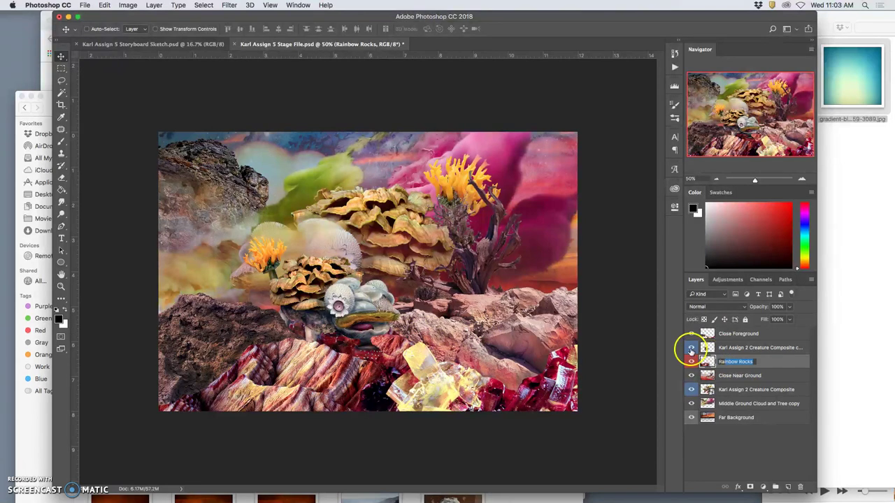
# - Toggle the creature copy and Rainbow Rocks layers to compare their contribution
pyautogui.click(761, 349)
pyautogui.click(692, 348)
pyautogui.click(692, 348)
pyautogui.click(691, 362)
pyautogui.click(692, 361)
pyautogui.click(692, 362)
pyautogui.click(692, 362)
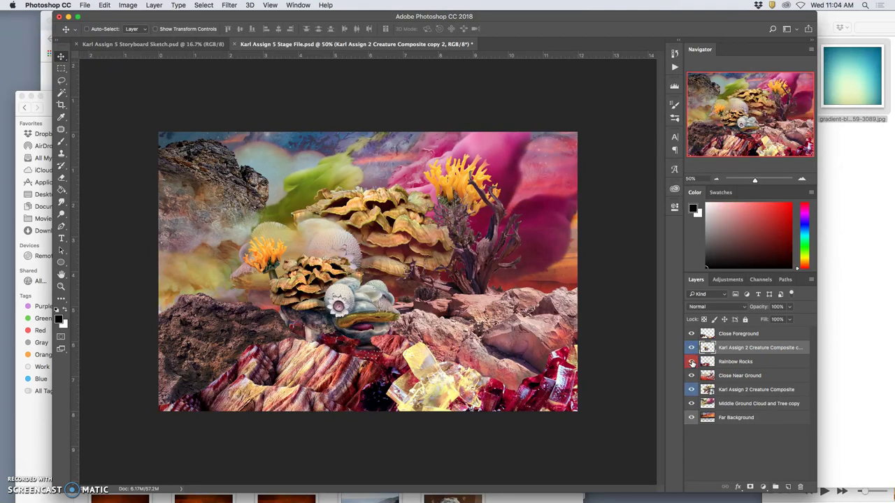
pyautogui.click(692, 361)
pyautogui.click(692, 361)
# - Toggle Close Near Ground off and on to compare the canvas
pyautogui.click(738, 375)
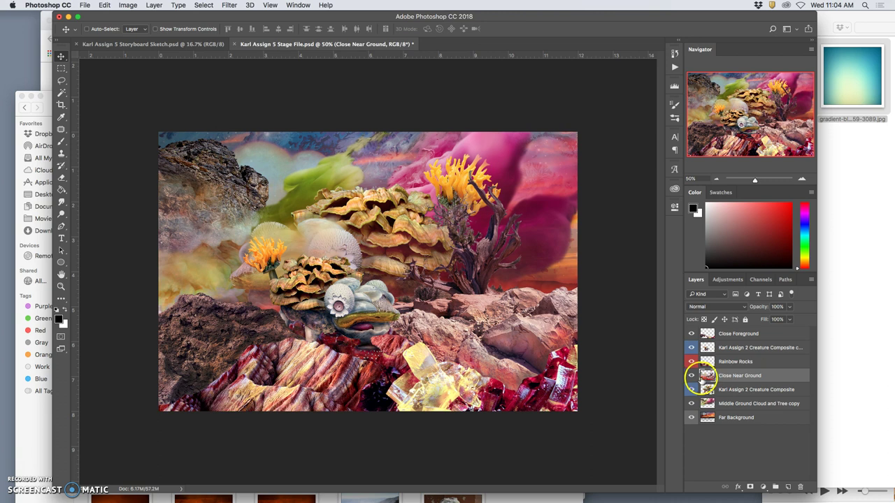
pyautogui.click(691, 376)
pyautogui.click(692, 376)
pyautogui.click(691, 376)
pyautogui.click(691, 376)
pyautogui.click(692, 376)
pyautogui.click(692, 376)
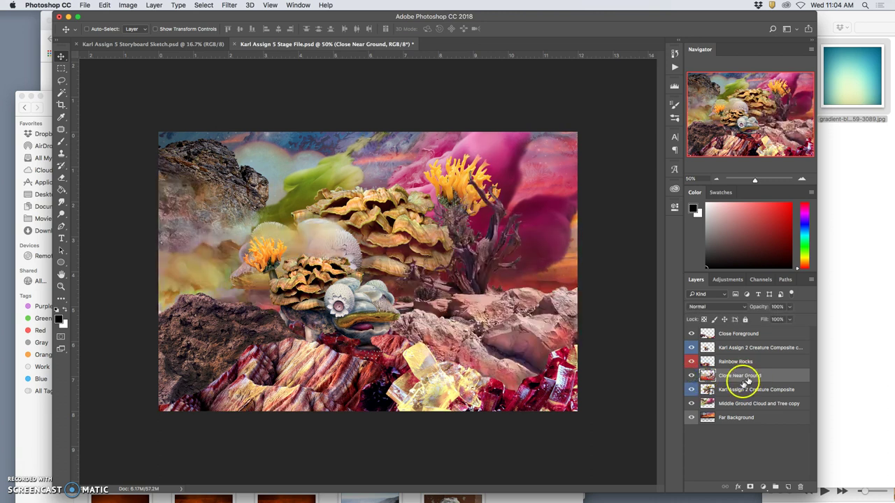
# - Delete the creature composite layer and the remaining creature copy
pyautogui.click(707, 391)
pyautogui.press('Delete')
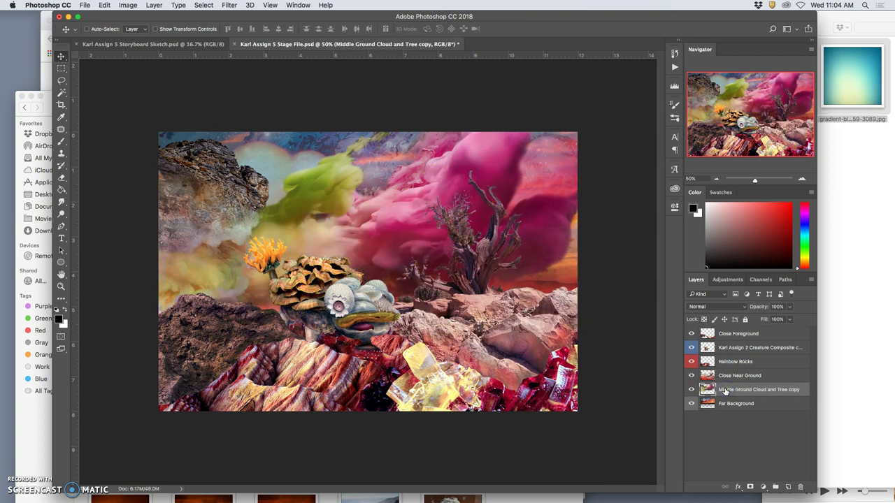
pyautogui.click(734, 347)
pyautogui.press('Delete')
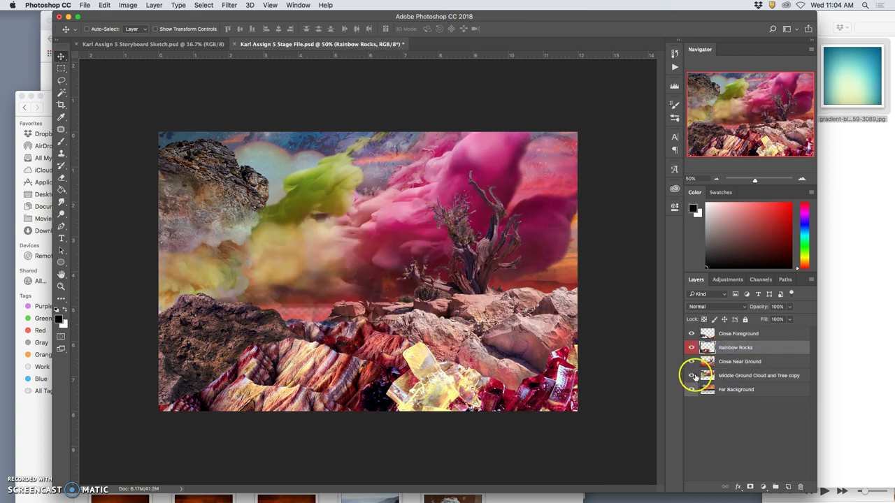
# - Compare the sky with and without the middle-ground clouds and Close Near Ground
pyautogui.click(692, 375)
pyautogui.click(692, 375)
pyautogui.click(693, 376)
pyautogui.click(693, 376)
pyautogui.click(693, 375)
pyautogui.click(692, 375)
pyautogui.click(691, 362)
pyautogui.click(692, 363)
pyautogui.click(691, 362)
pyautogui.click(692, 362)
# - Hide and reshow Middle Ground Cloud and Tree copy and Far Background
pyautogui.doubleClick(731, 376)
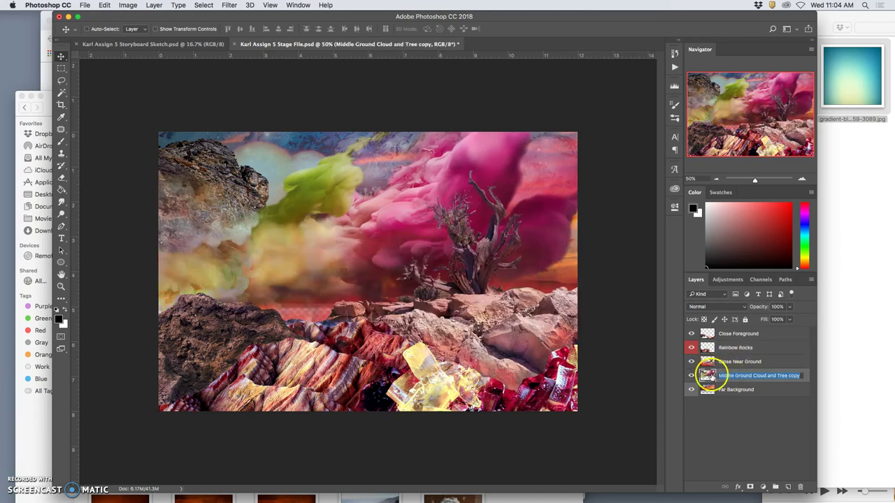
pyautogui.click(692, 376)
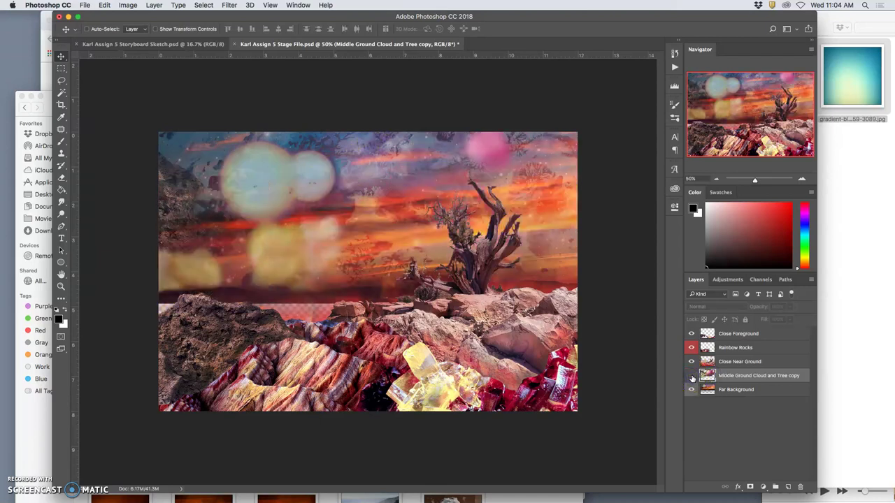
pyautogui.click(692, 377)
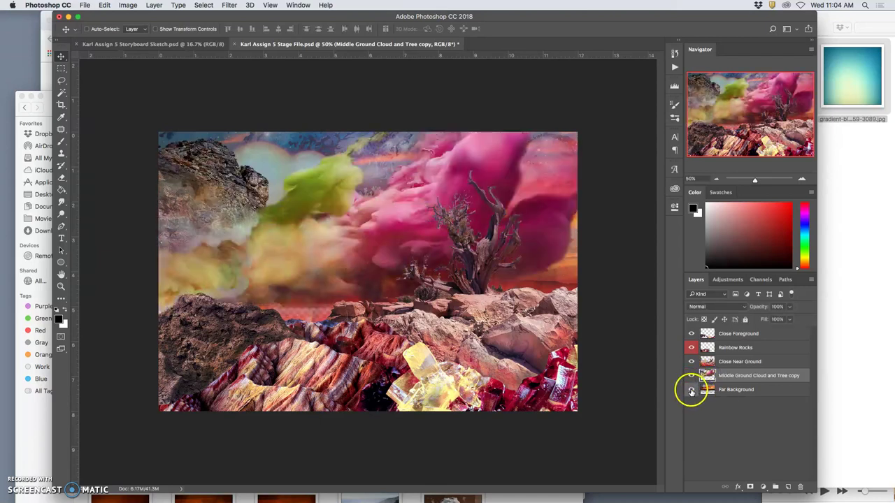
pyautogui.click(691, 390)
pyautogui.click(691, 389)
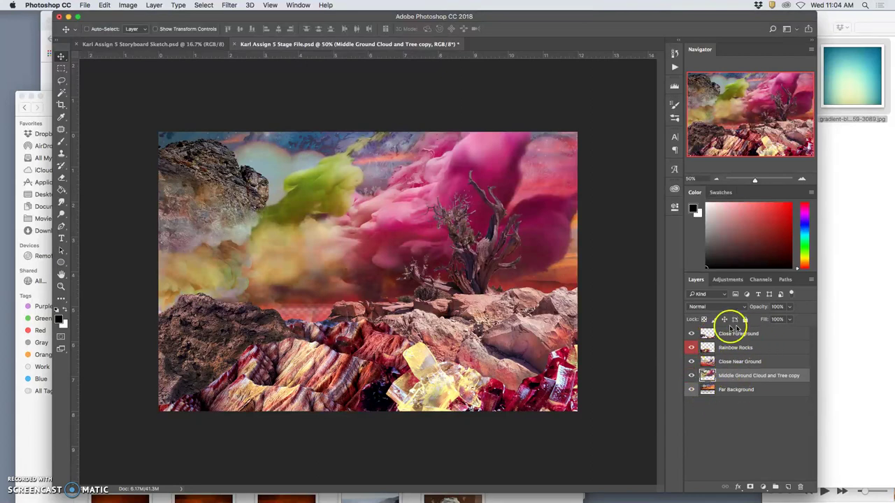
# - Stretch the cloud-and-tree layer downward over the rocks with Free Transform
pyautogui.moveTo(749, 379)
pyautogui.mouseDown()
pyautogui.moveTo(753, 409)
pyautogui.moveTo(739, 375)
pyautogui.mouseUp()
pyautogui.press('super+t')
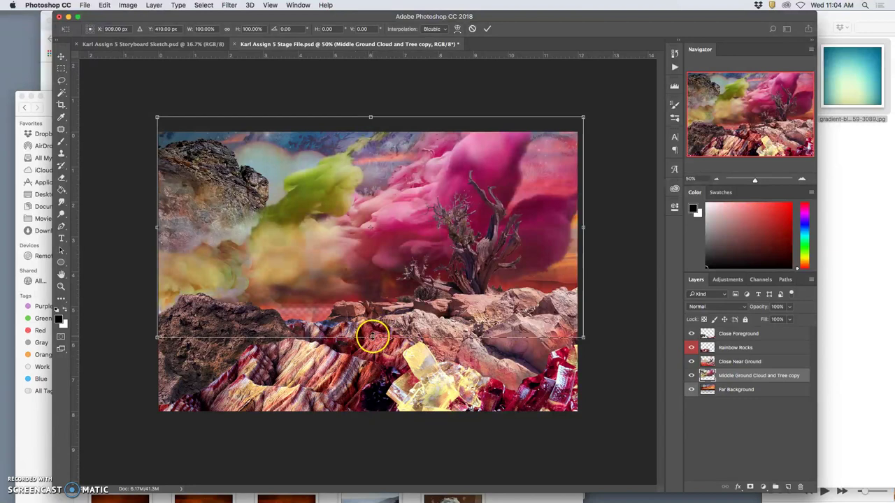
pyautogui.moveTo(372, 339); pyautogui.dragTo(375, 356)
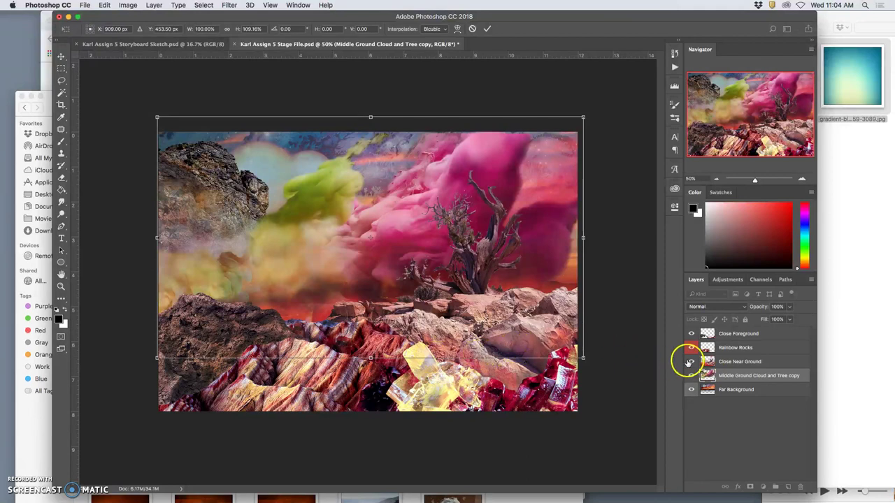
pyautogui.press('Return')
# - Stretch the Close Near Ground rocks slightly downward, then undo the last change
pyautogui.click(727, 362)
pyautogui.press('super+t')
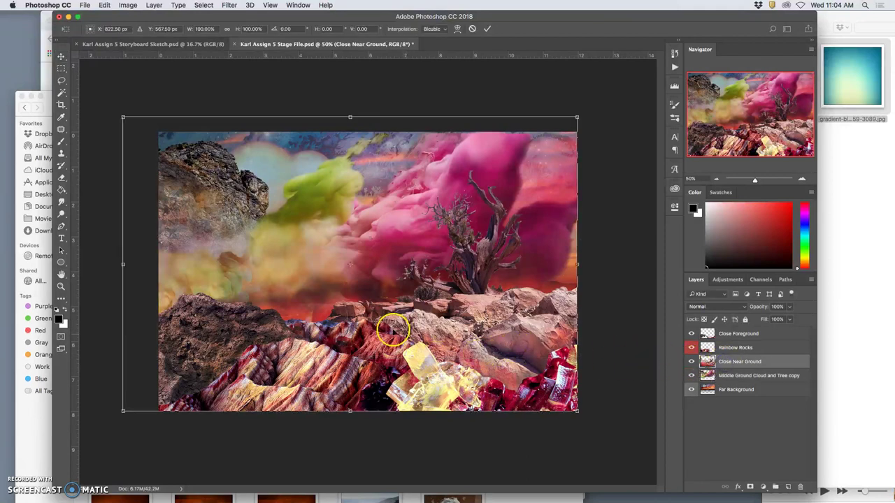
pyautogui.moveTo(350, 410); pyautogui.dragTo(351, 418)
pyautogui.press('Return')
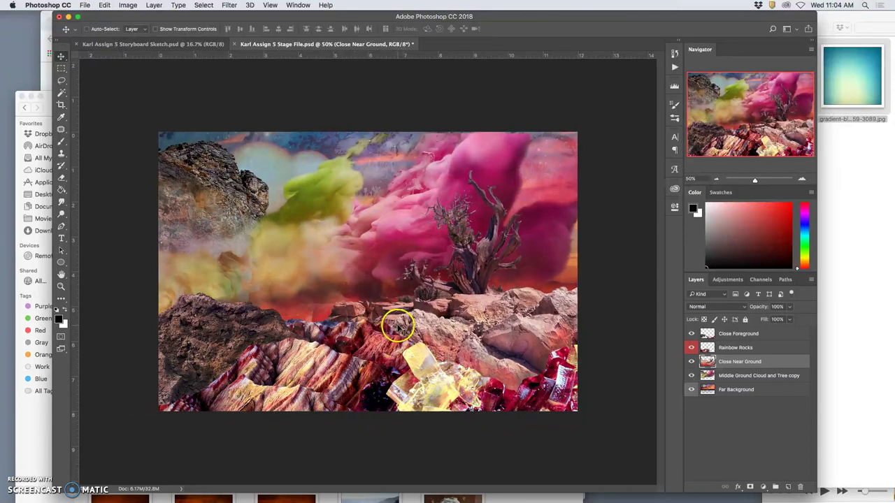
pyautogui.press('super')
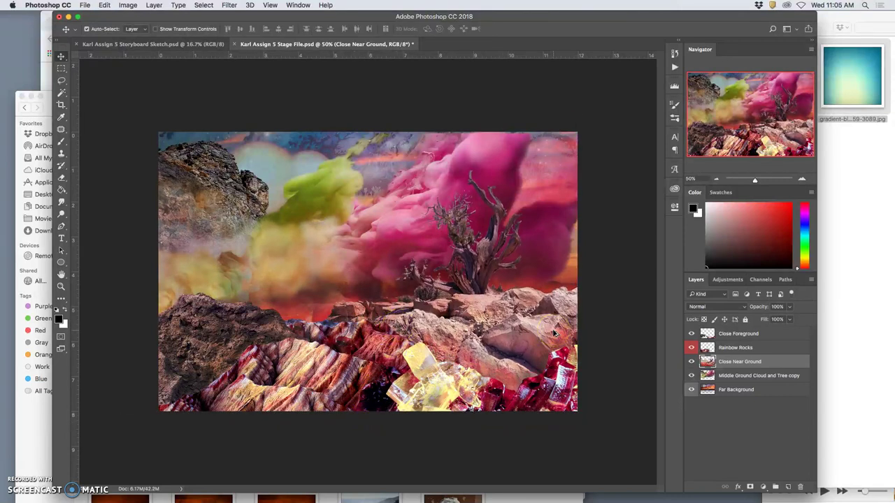
pyautogui.press('super+z')
# - Add a new Layer 1 filled with 50% Gray and move it to the bottom of the stack
pyautogui.click(736, 390)
pyautogui.click(788, 486)
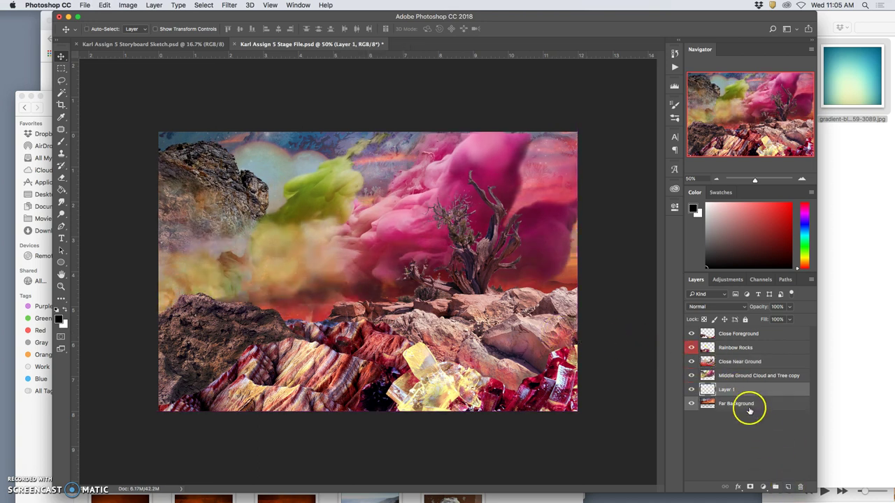
pyautogui.click(105, 5)
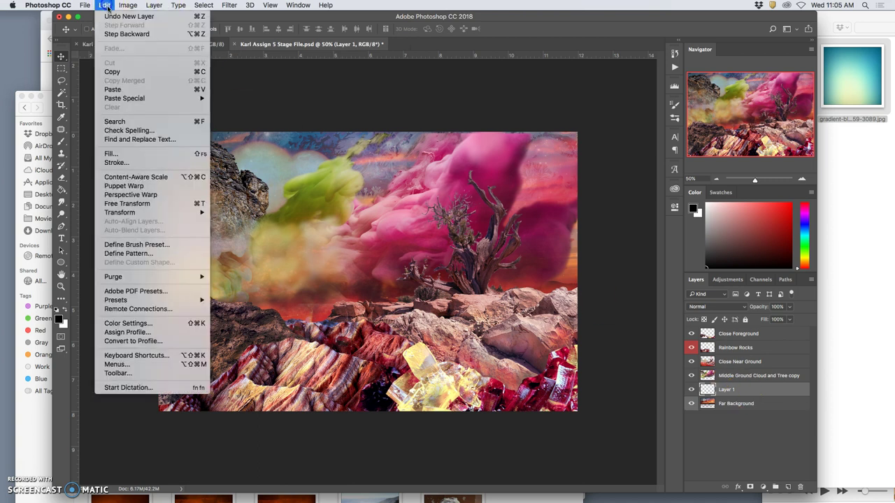
pyautogui.click(133, 150)
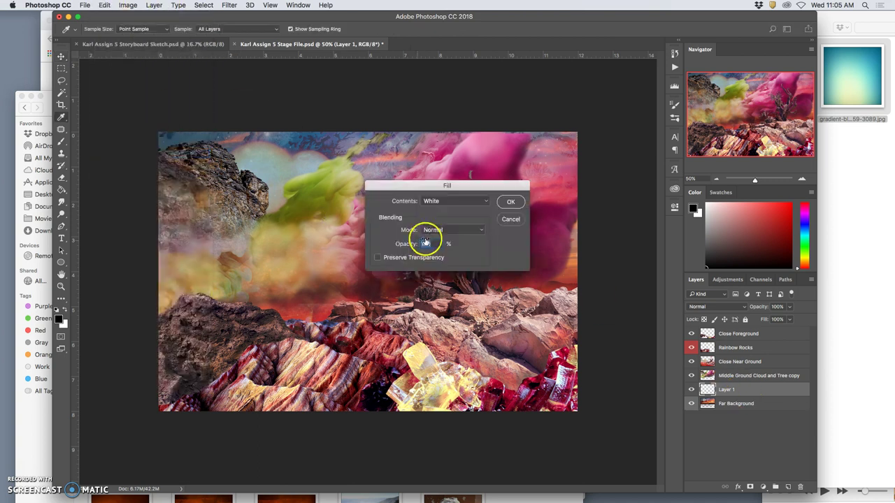
pyautogui.click(439, 201)
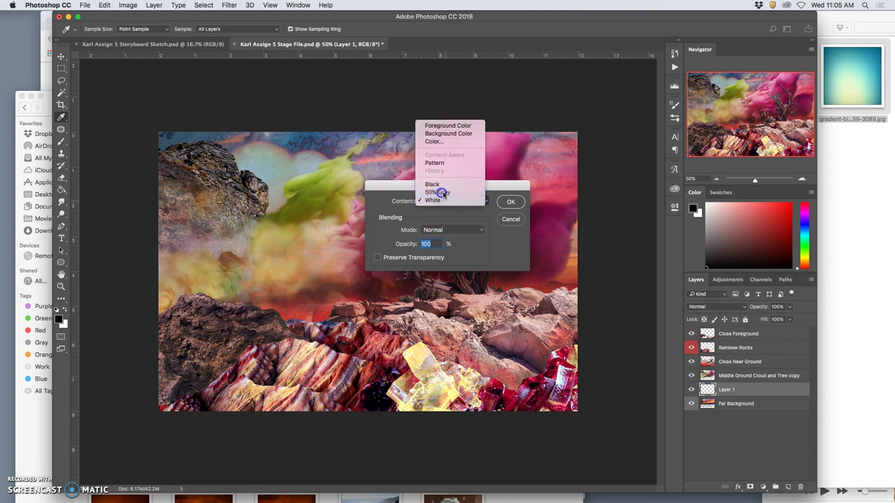
pyautogui.click(438, 192)
pyautogui.click(510, 202)
pyautogui.press('v')
pyautogui.click(729, 383)
pyautogui.moveTo(729, 383); pyautogui.dragTo(720, 404)
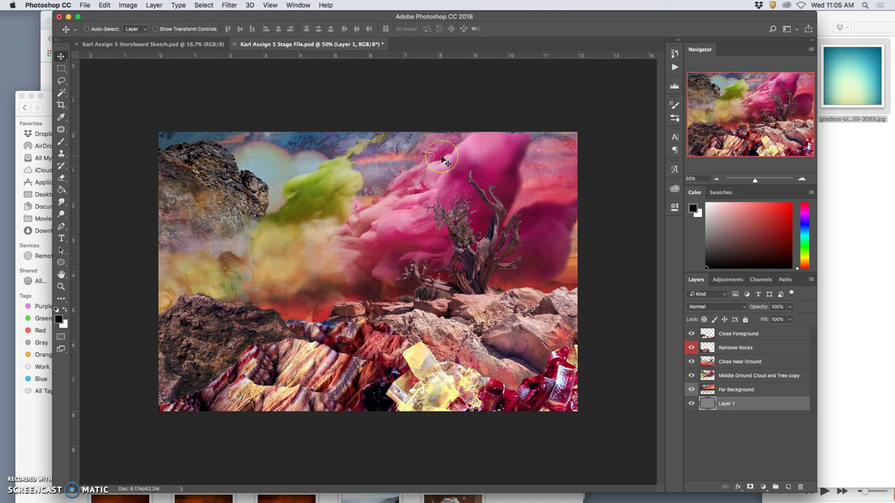
# - Rename the layers Middle Ground Front, Middle Ground Back and Middle Ground Atmosphere
pyautogui.click(733, 350)
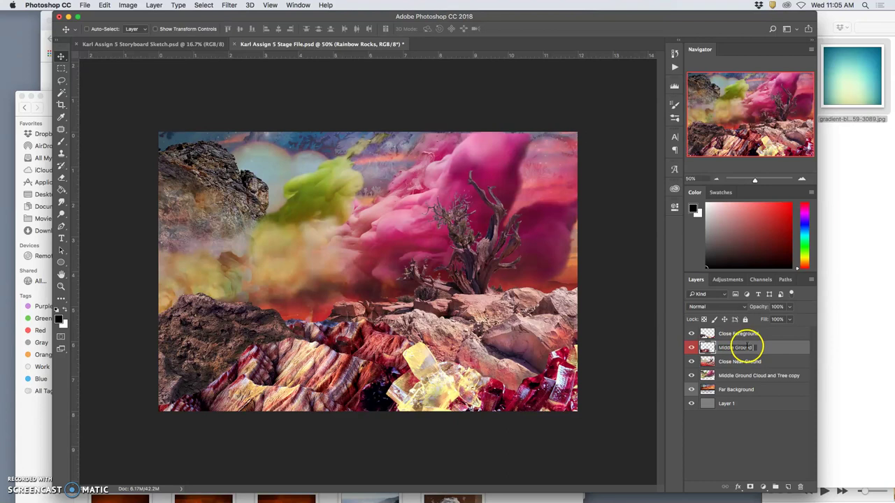
pyautogui.doubleClick(738, 361)
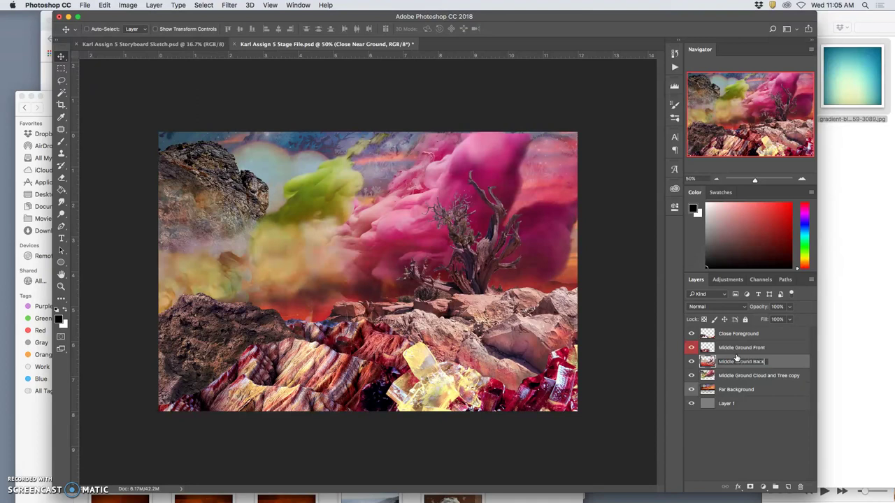
pyautogui.click(759, 378)
pyautogui.doubleClick(770, 375)
pyautogui.click(691, 377)
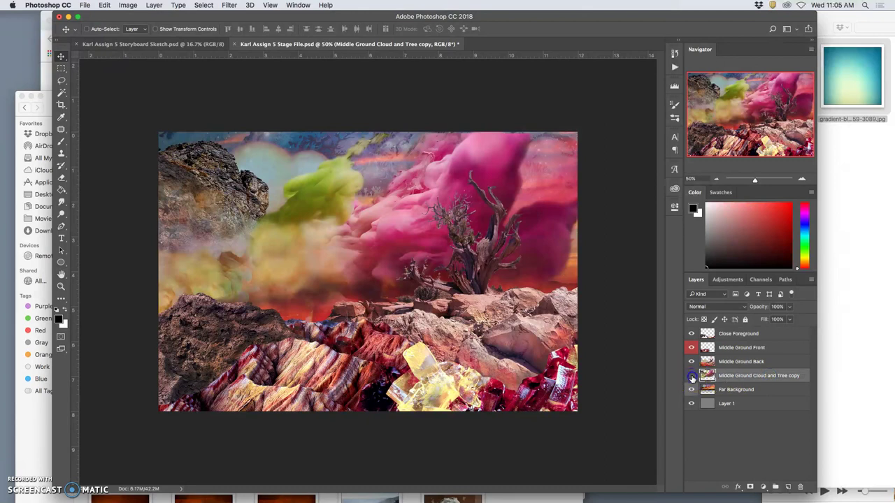
pyautogui.click(691, 376)
pyautogui.click(692, 376)
pyautogui.click(736, 381)
pyautogui.click(753, 376)
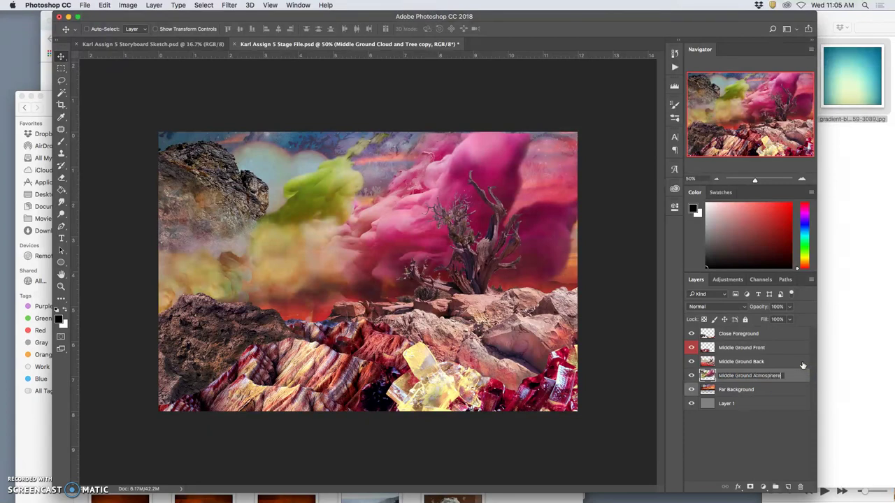
pyautogui.click(754, 387)
pyautogui.click(750, 391)
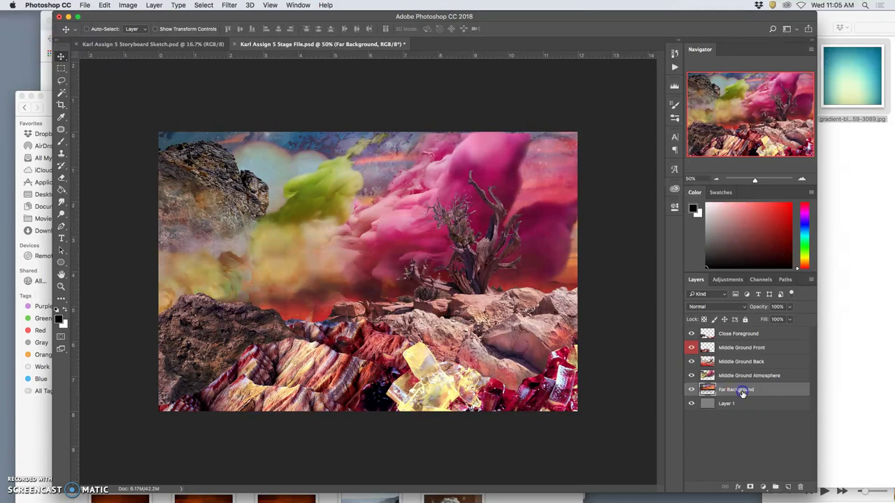
# - Merge the grey Layer 1 into Far Background and save the stage file
pyautogui.keyDown('shift'); pyautogui.click(743, 404); pyautogui.keyUp('shift')
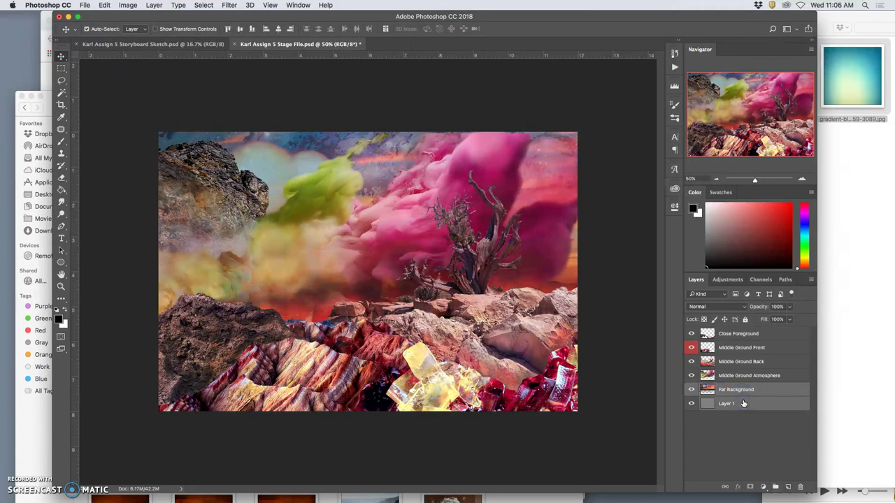
pyautogui.hotkey('ctrl', 'e')
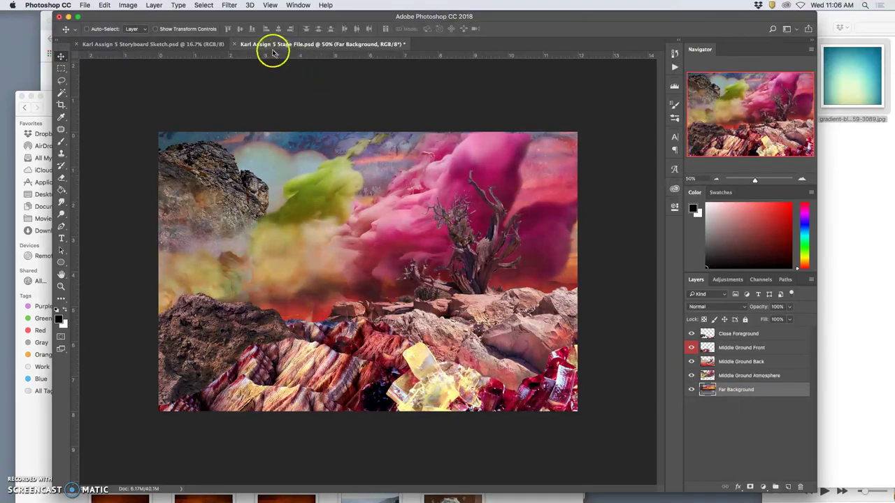
pyautogui.hotkey('ctrl', 's')
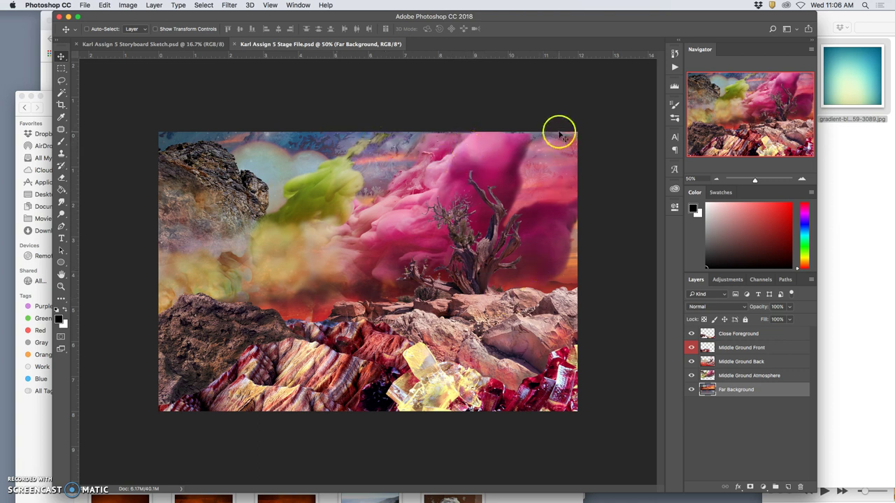
# - Warp the Middle Ground Atmosphere pink clouds near the upper right and save again
pyautogui.click(726, 378)
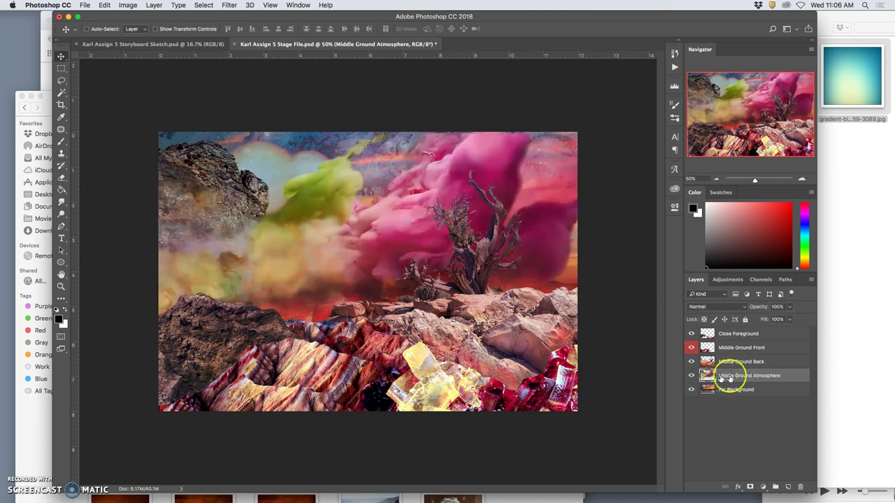
pyautogui.press('super+t')
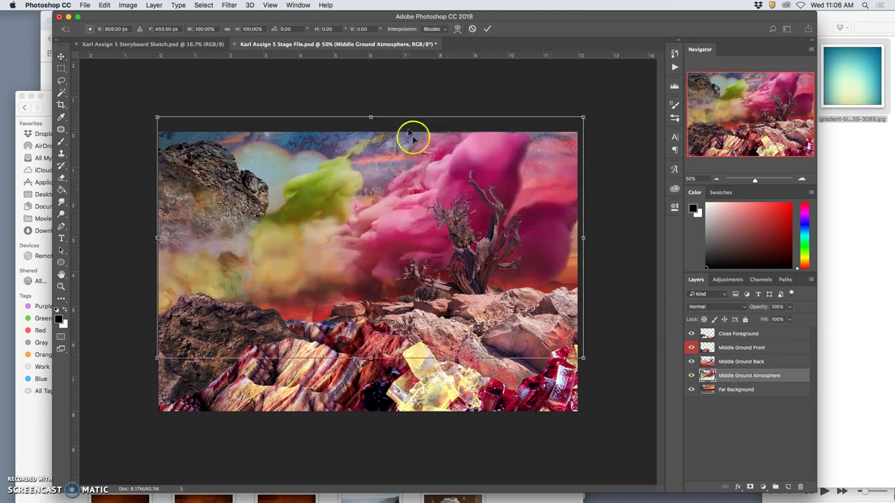
pyautogui.rightClick(420, 144)
pyautogui.click(444, 205)
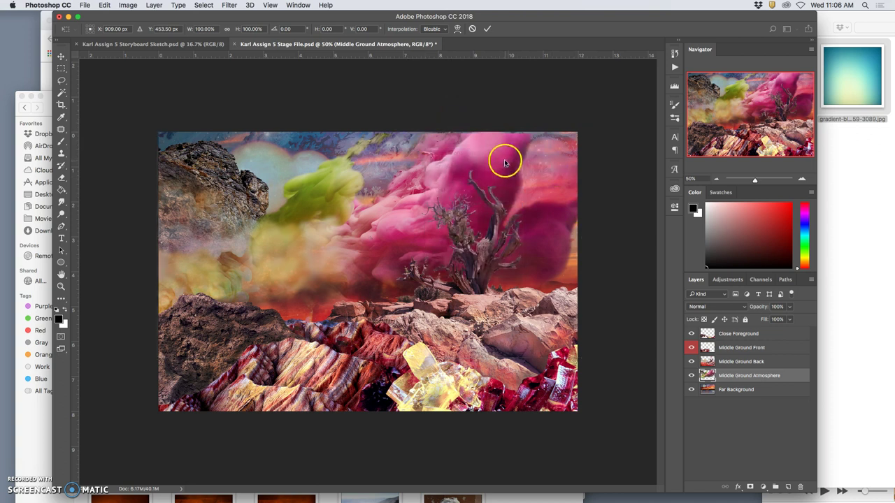
pyautogui.moveTo(503, 154); pyautogui.dragTo(508, 151)
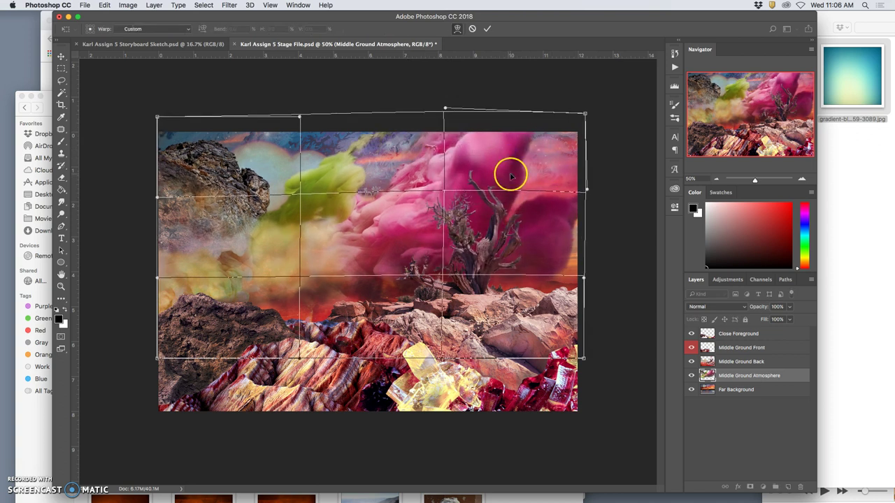
pyautogui.press('Return')
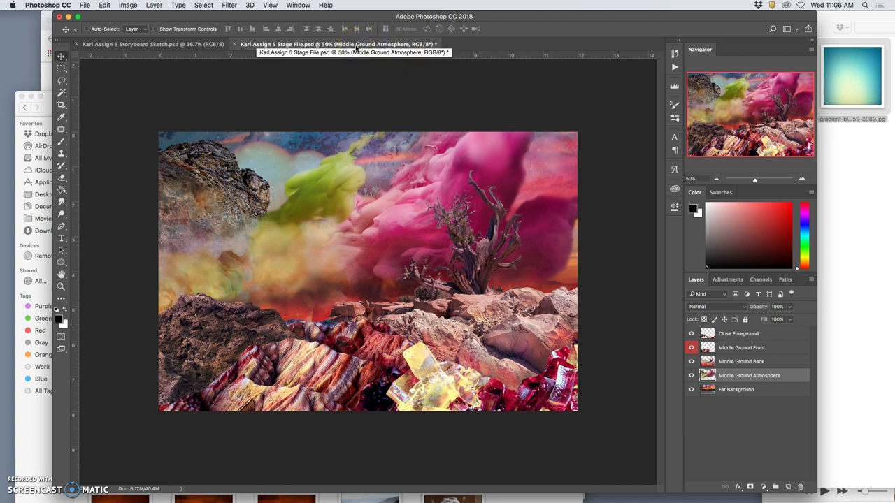
pyautogui.press('super+s')
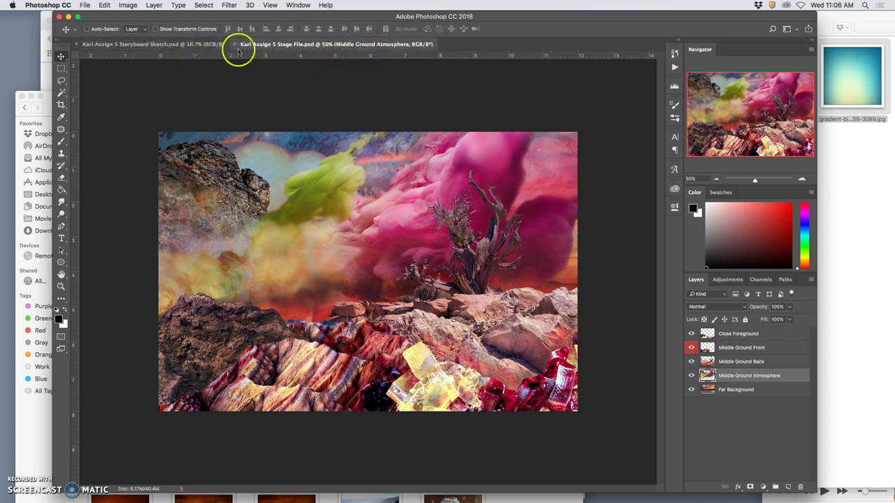
# - On the desktop, tag both the assets and stage PSD files green
pyautogui.press('F11')
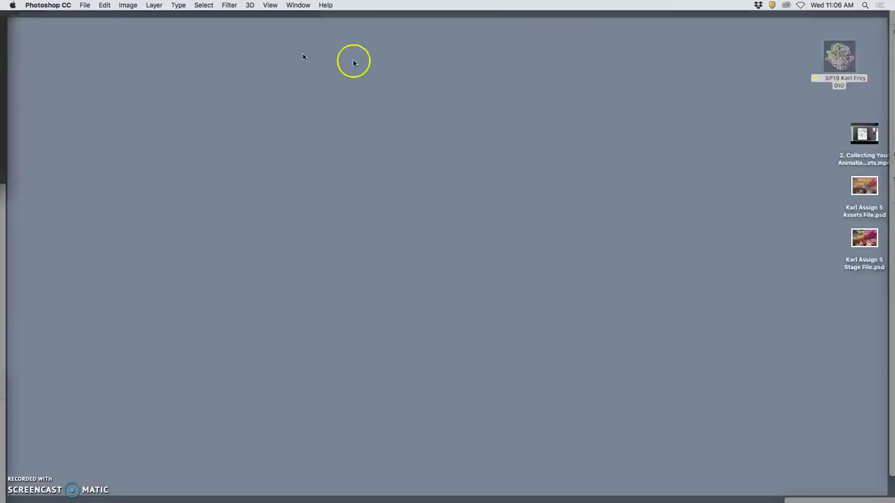
pyautogui.moveTo(838, 192); pyautogui.dragTo(865, 245)
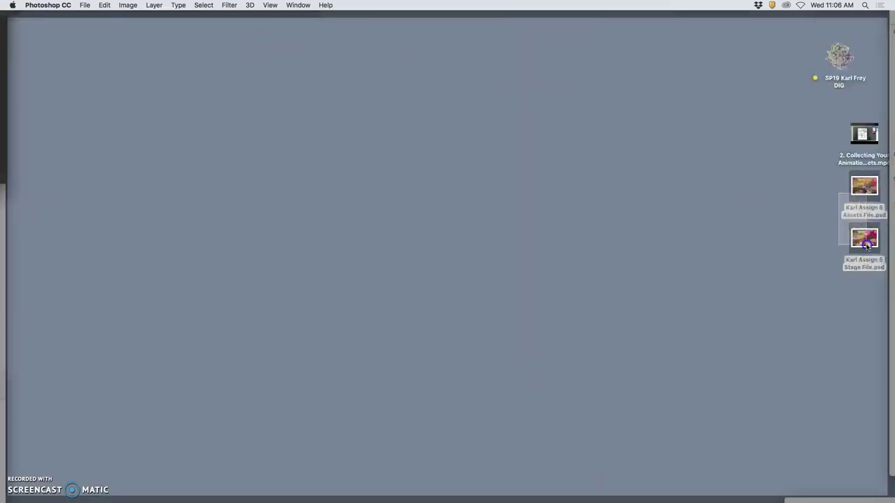
pyautogui.rightClick(865, 240)
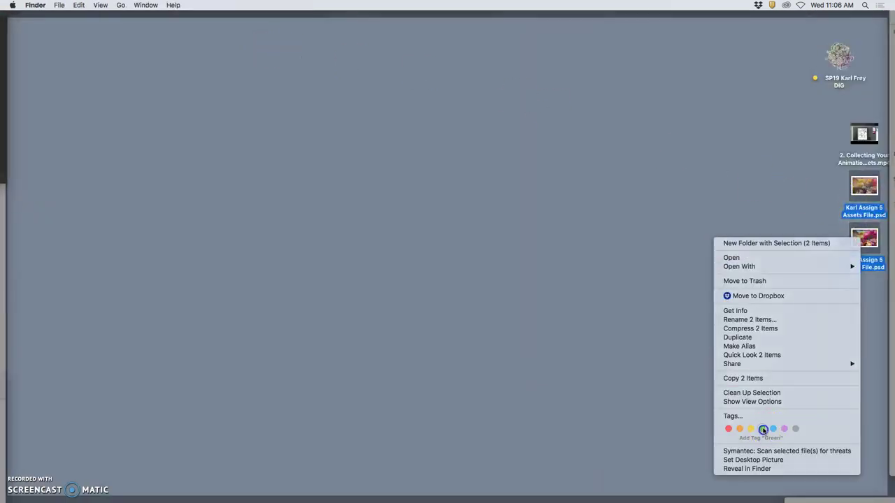
pyautogui.click(764, 427)
pyautogui.click(805, 260)
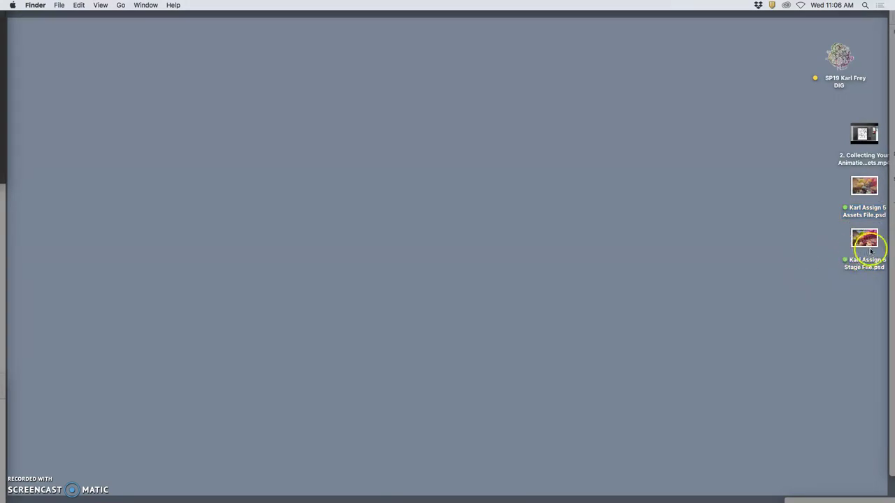
# - Tag the assets PSD blue and bring the application windows back
pyautogui.rightClick(862, 190)
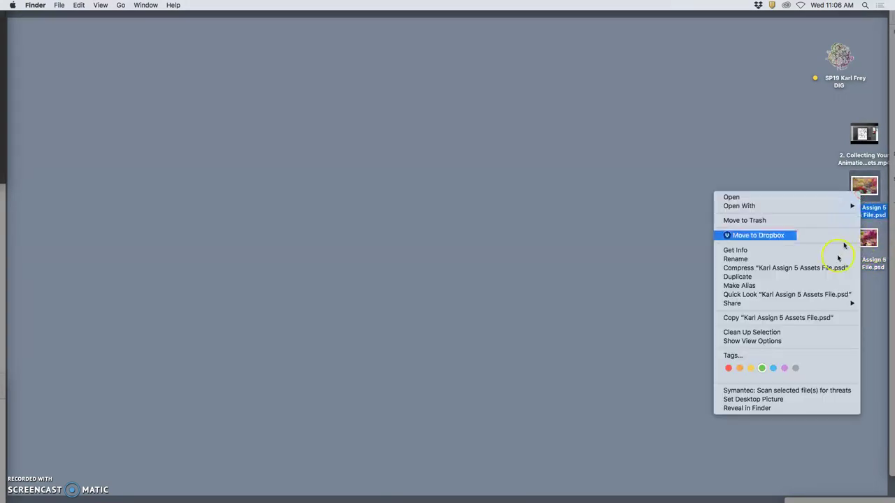
pyautogui.click(773, 368)
pyautogui.click(828, 328)
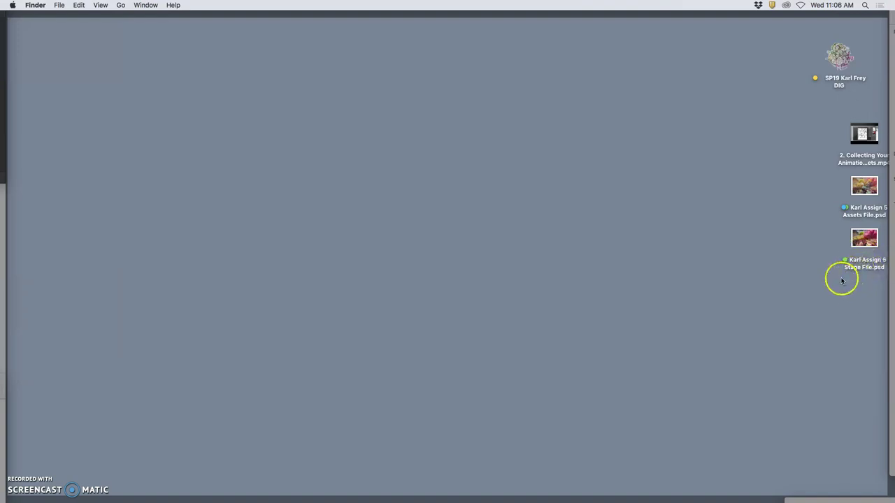
pyautogui.press('F11')
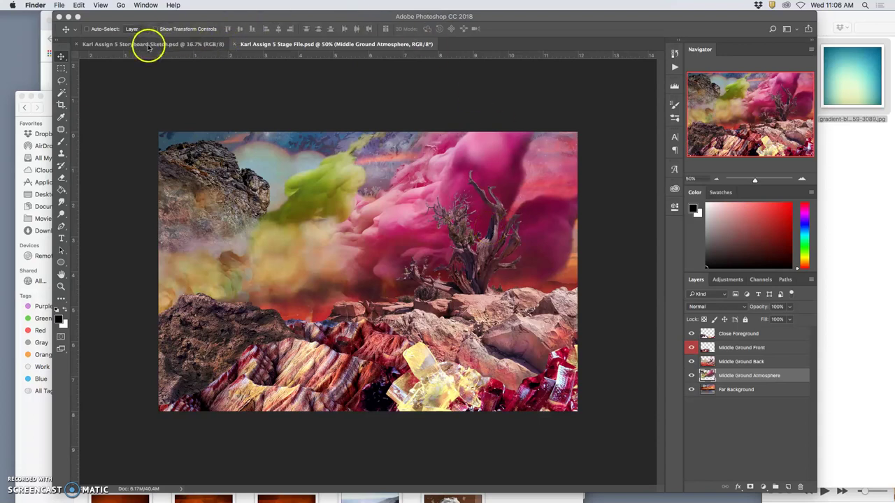
# - Close the storyboard sketch document and return to the Photoshop documents
pyautogui.click(77, 46)
pyautogui.click(77, 46)
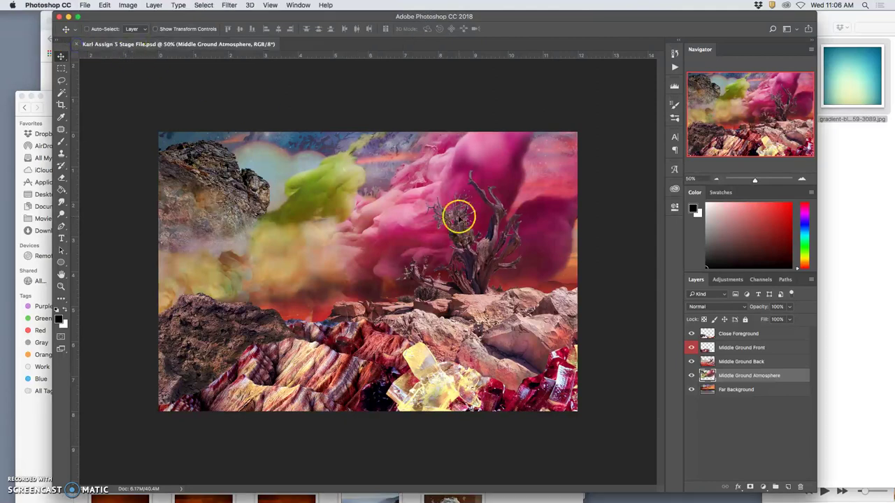
pyautogui.press('F11')
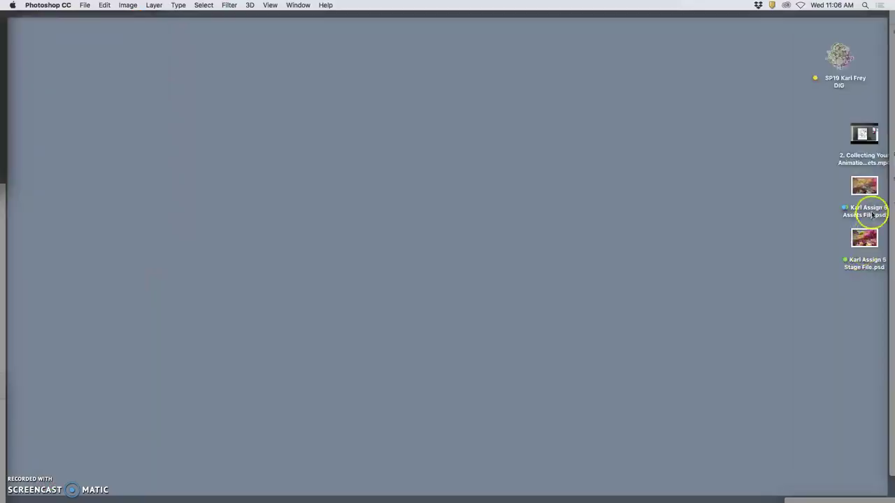
pyautogui.press('F11')
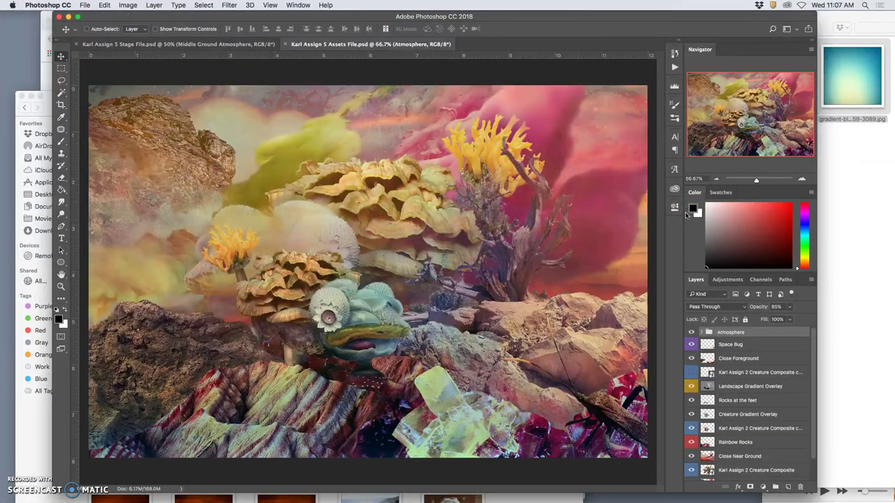
# - Tile the assets and stage documents 2-up, zoom both to 33.3%, and add a stage guide
pyautogui.press('super+minus')
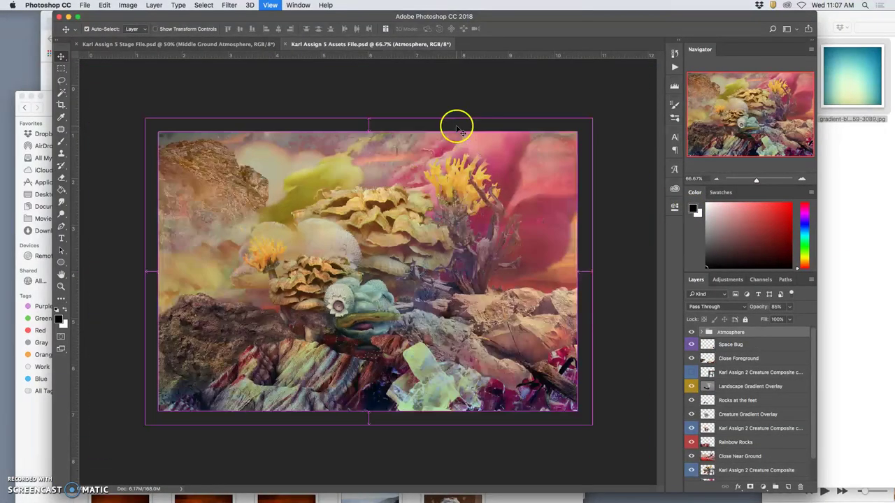
pyautogui.click(297, 6)
pyautogui.moveTo(299, 17)
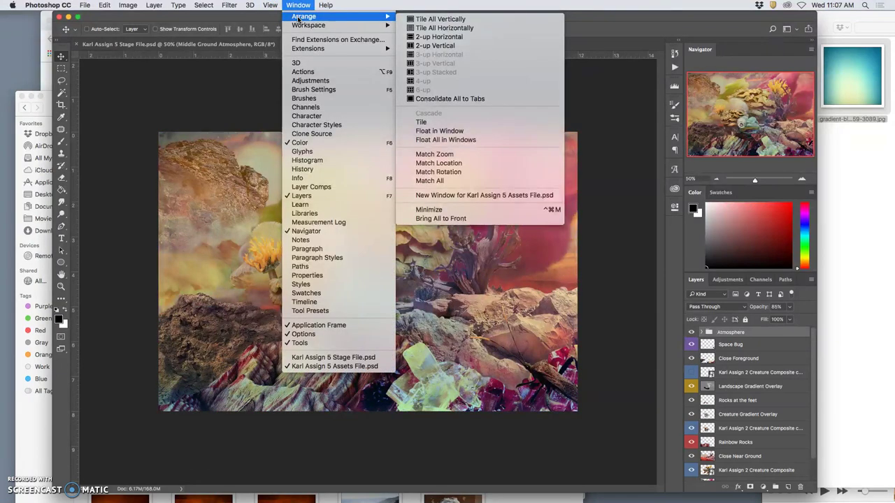
pyautogui.click(427, 37)
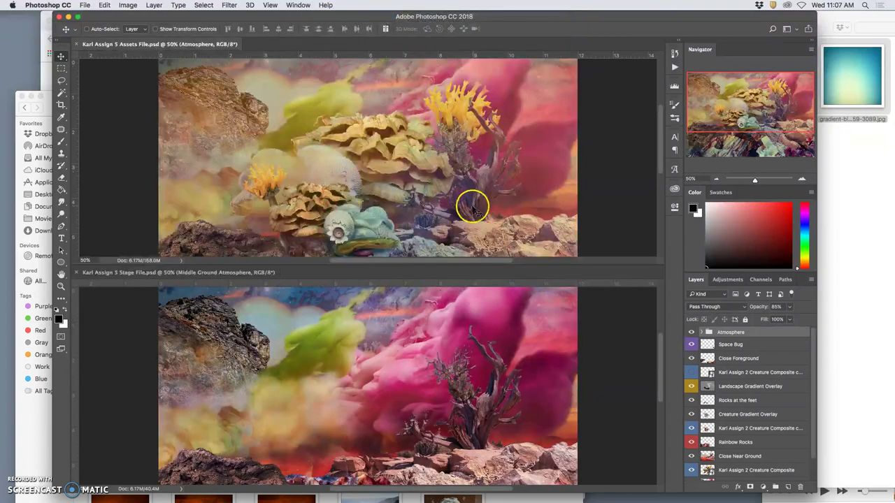
pyautogui.press('super+minus')
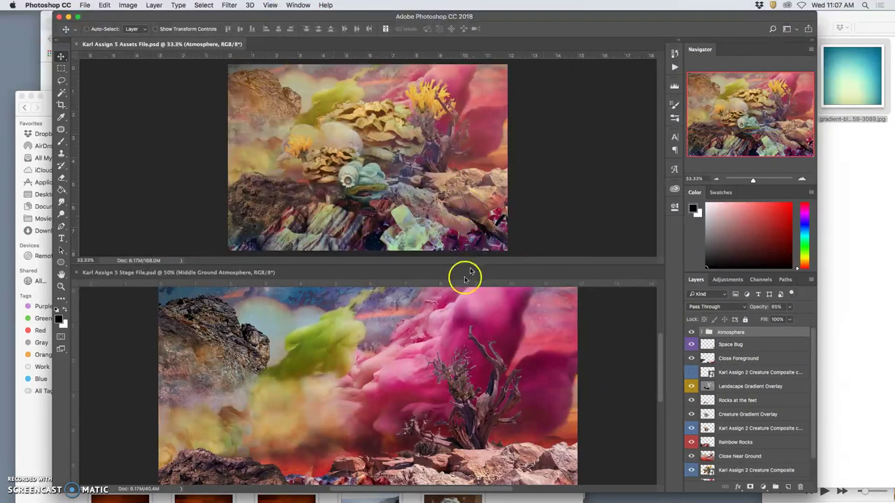
pyautogui.click(422, 293)
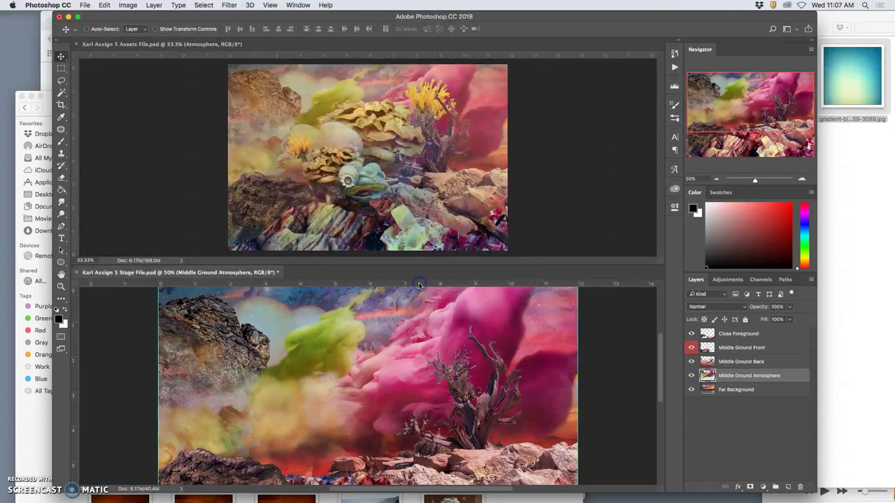
pyautogui.press('super+minus')
pyautogui.moveTo(431, 280); pyautogui.dragTo(440, 154)
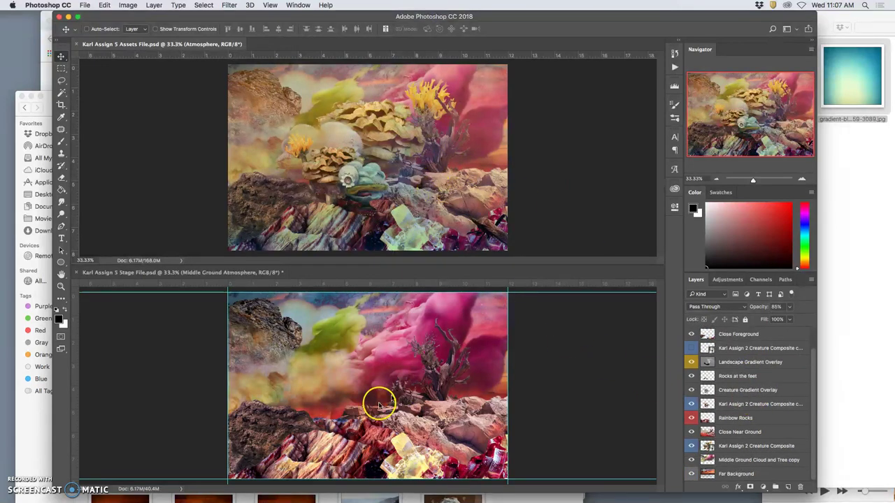
# - Activate the stage document and lock the Middle Ground Front layer
pyautogui.click(421, 422)
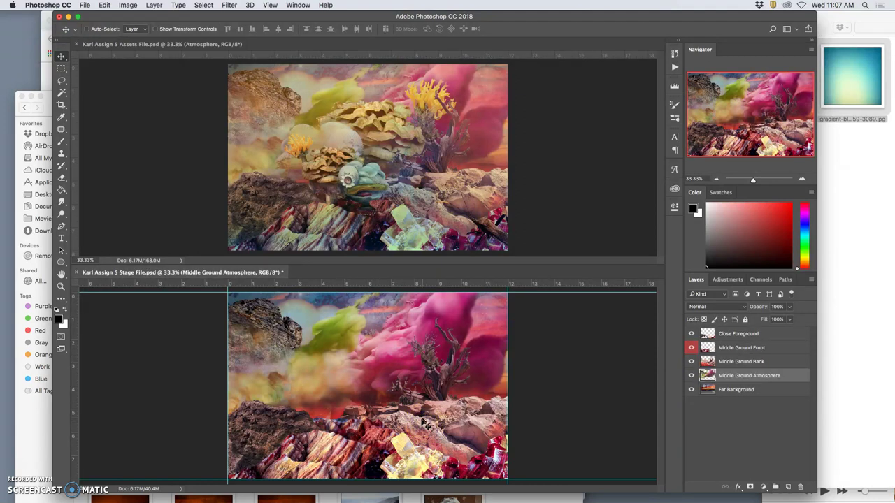
pyautogui.click(426, 180)
pyautogui.click(440, 360)
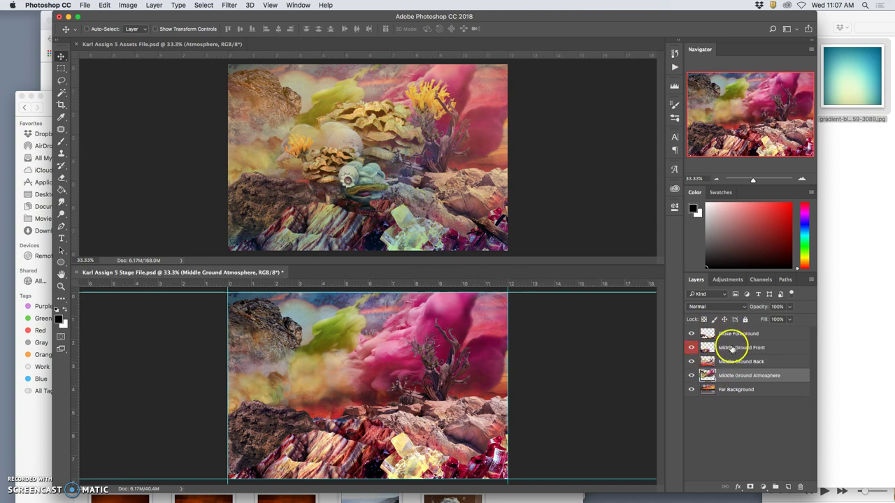
pyautogui.click(733, 349)
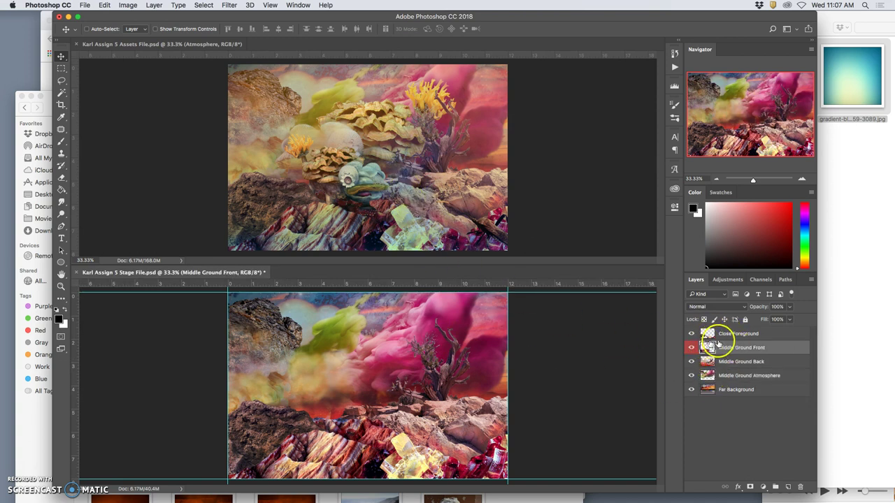
pyautogui.click(733, 333)
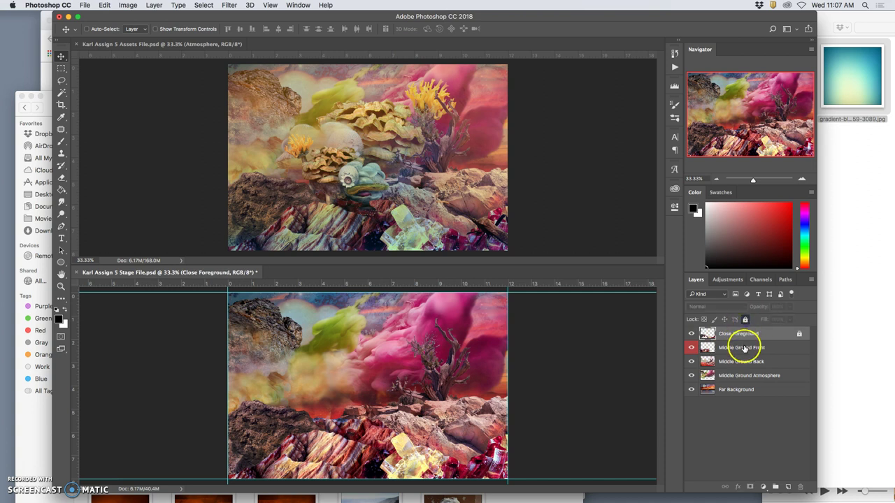
pyautogui.click(742, 348)
pyautogui.click(744, 320)
# - Lock Middle Ground Back, Middle Ground Atmosphere and Far Background, then activate the assets document
pyautogui.click(747, 360)
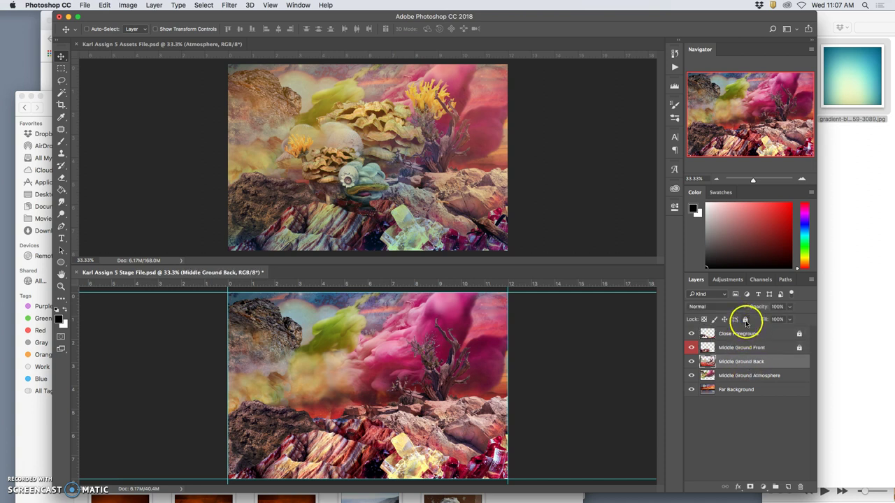
pyautogui.click(745, 321)
pyautogui.click(748, 376)
pyautogui.click(746, 319)
pyautogui.click(755, 389)
pyautogui.click(745, 320)
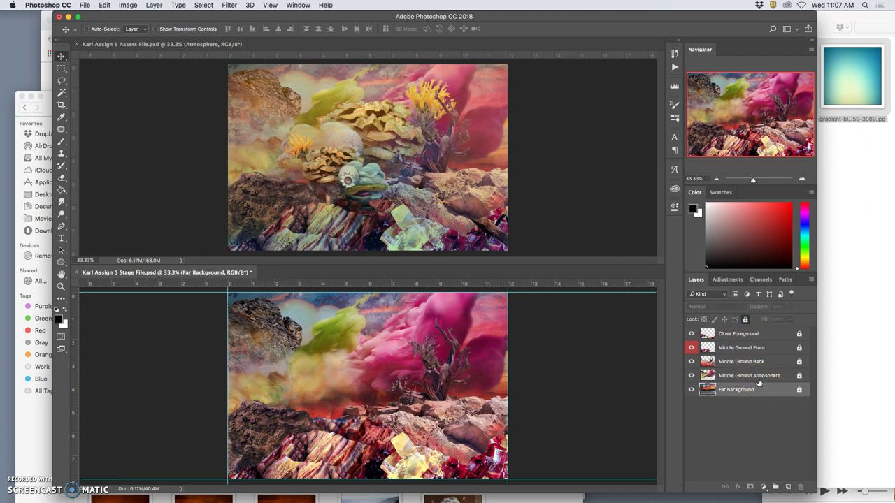
pyautogui.click(473, 196)
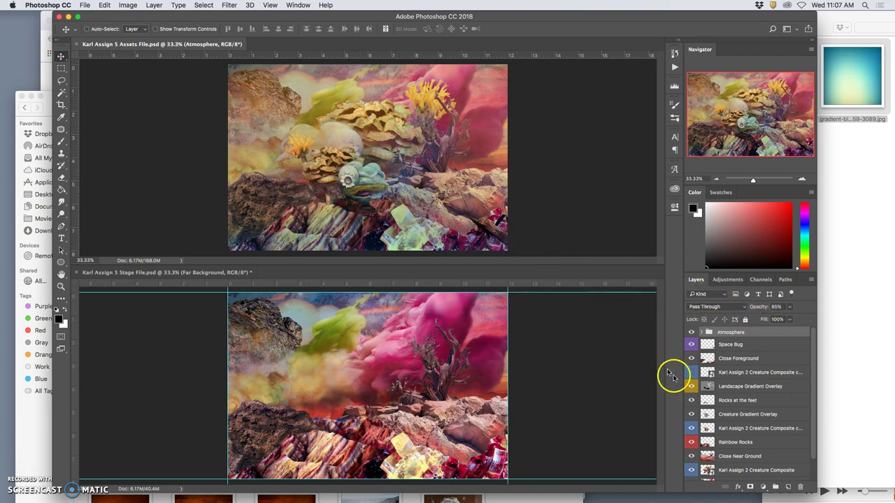
# - Identify the creature composite layer and select it together with Creature Gradient Overlay
pyautogui.click(691, 429)
pyautogui.click(692, 429)
pyautogui.click(691, 415)
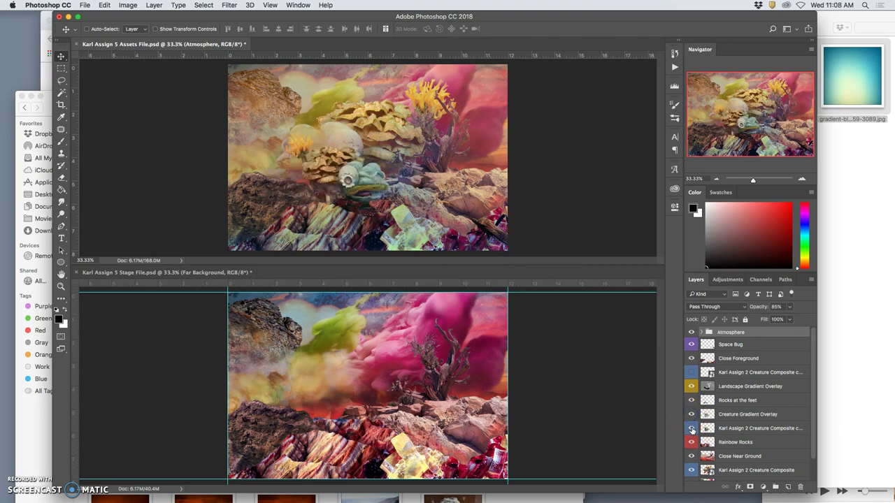
pyautogui.click(691, 429)
pyautogui.click(692, 428)
pyautogui.click(745, 428)
pyautogui.moveTo(745, 432); pyautogui.dragTo(739, 418)
pyautogui.click(739, 416)
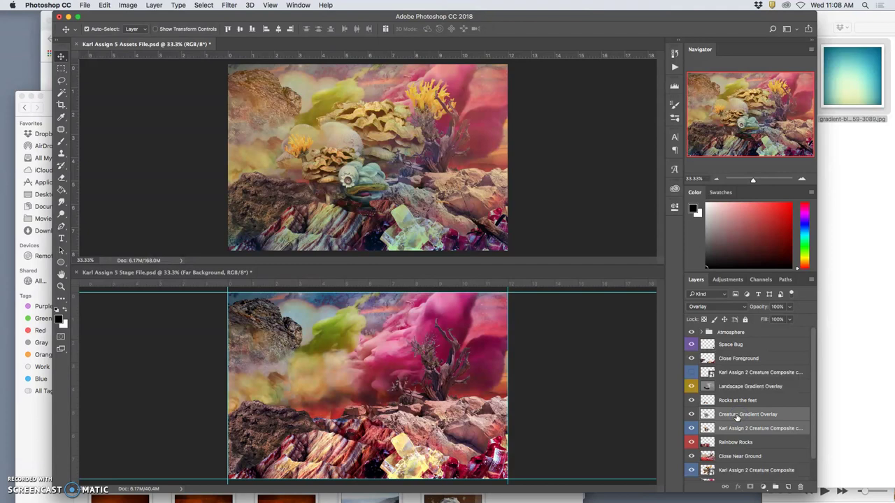
pyautogui.click(698, 417)
# - Check the Rocks at the feet layer and add Landscape Gradient Overlay to the selection
pyautogui.click(691, 400)
pyautogui.click(691, 402)
pyautogui.click(691, 387)
pyautogui.click(691, 386)
pyautogui.keyDown('super'); pyautogui.click(737, 389); pyautogui.keyUp('super')
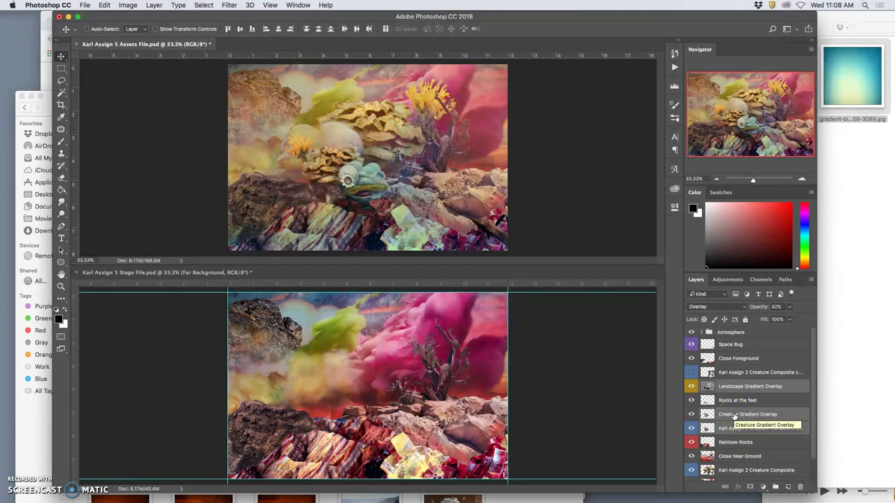
pyautogui.press('super')
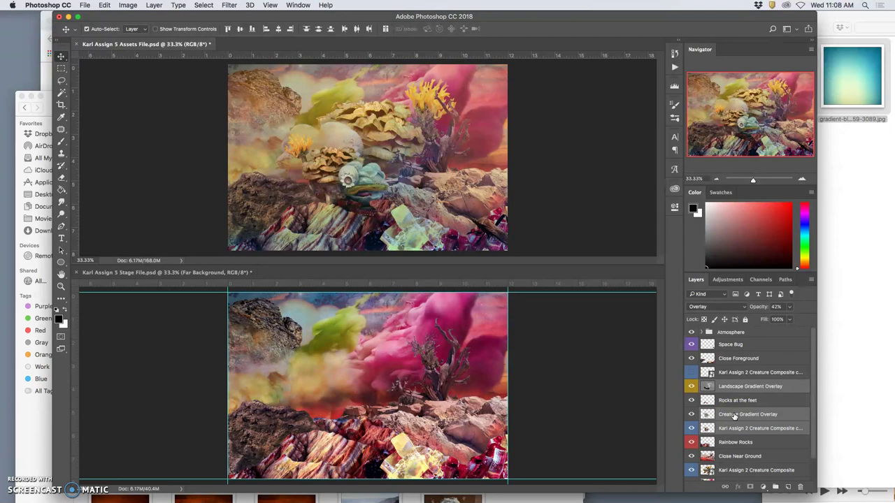
pyautogui.click(689, 386)
# - Group the selected creature layers and name the group Character Y
pyautogui.click(483, 414)
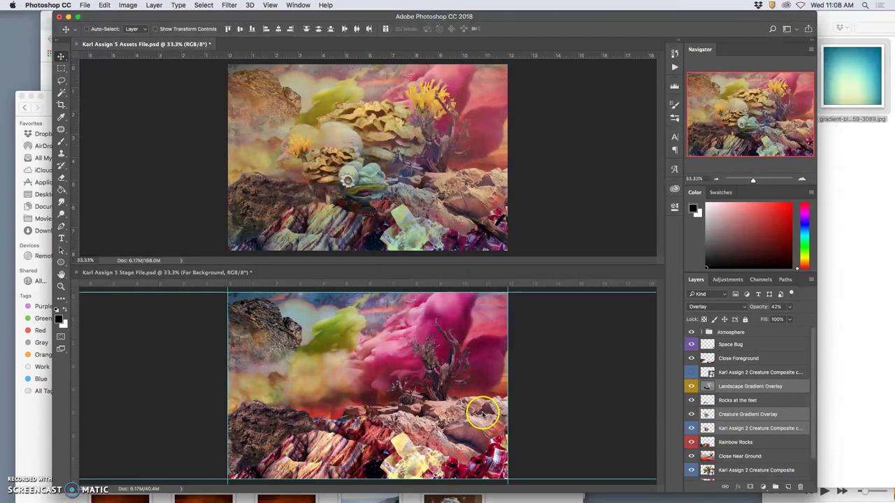
pyautogui.click(776, 487)
pyautogui.doubleClick(725, 385)
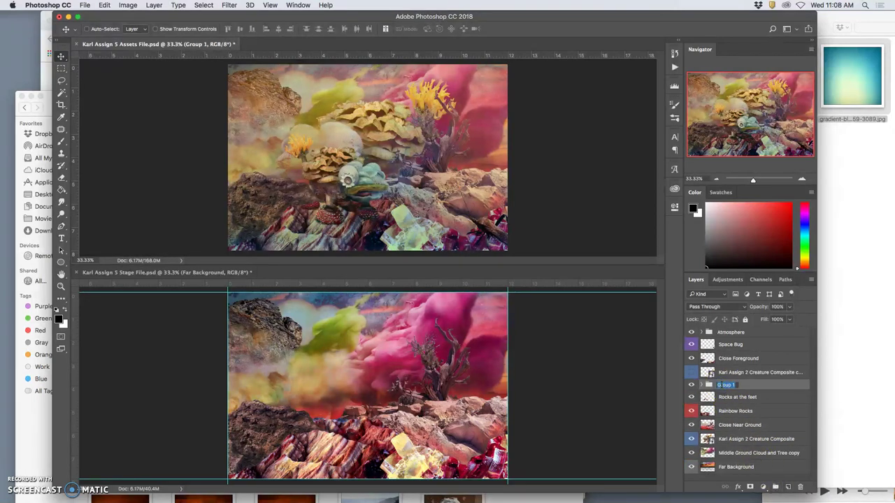
pyautogui.write('Cl')
pyautogui.click(761, 377)
pyautogui.click(712, 387)
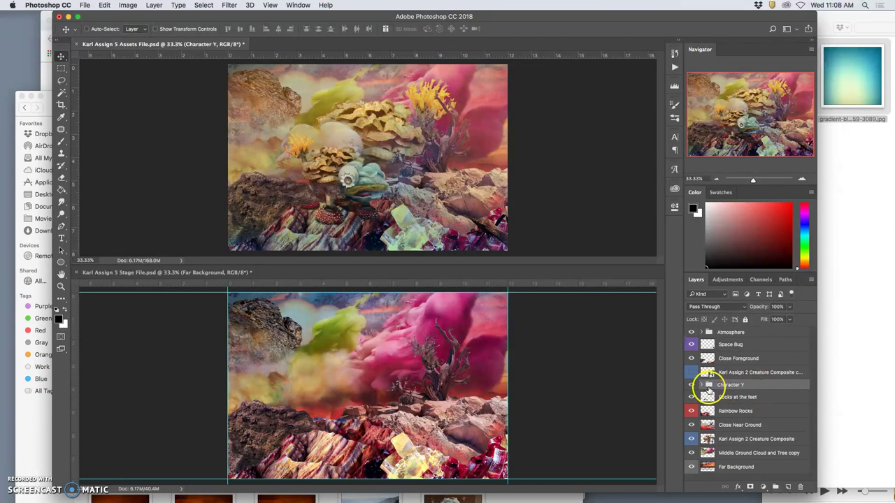
# - Expand the Character Y group and toggle its visibility repeatedly to check its contents
pyautogui.click(702, 385)
pyautogui.click(701, 385)
pyautogui.click(692, 385)
pyautogui.click(692, 385)
pyautogui.click(692, 386)
pyautogui.click(692, 385)
pyautogui.click(692, 385)
pyautogui.click(692, 385)
pyautogui.click(692, 386)
pyautogui.click(692, 386)
pyautogui.click(692, 385)
pyautogui.click(692, 385)
pyautogui.click(692, 385)
pyautogui.click(692, 385)
pyautogui.click(693, 385)
pyautogui.click(692, 386)
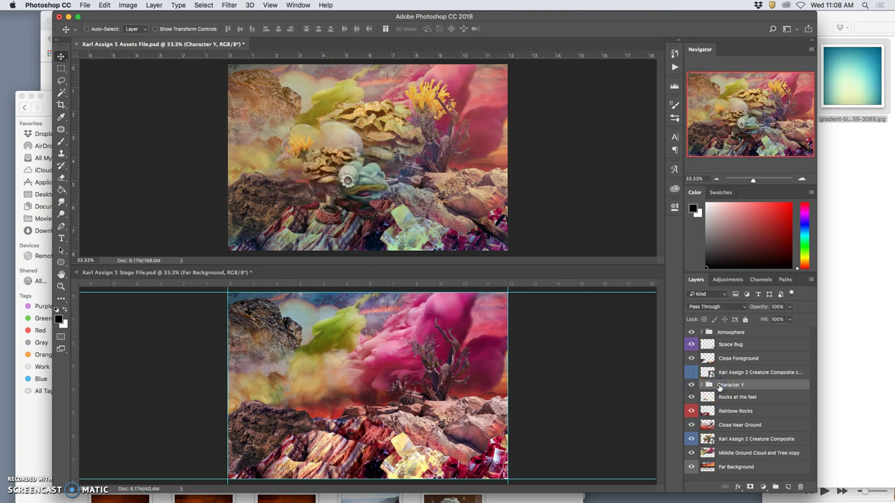